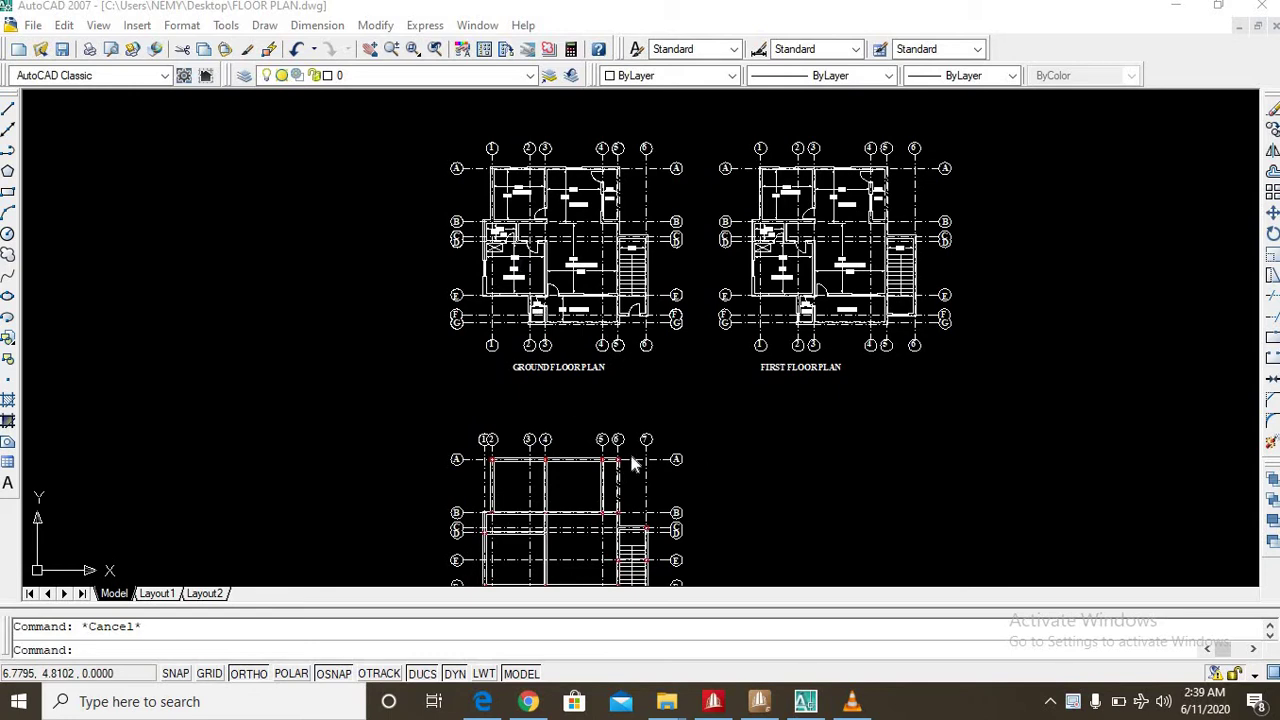
# Zoom and pan down past the floor plans until the full BEAM & COLUMN G.A plan is centred
pyautogui.scroll(-2, 672, 335)
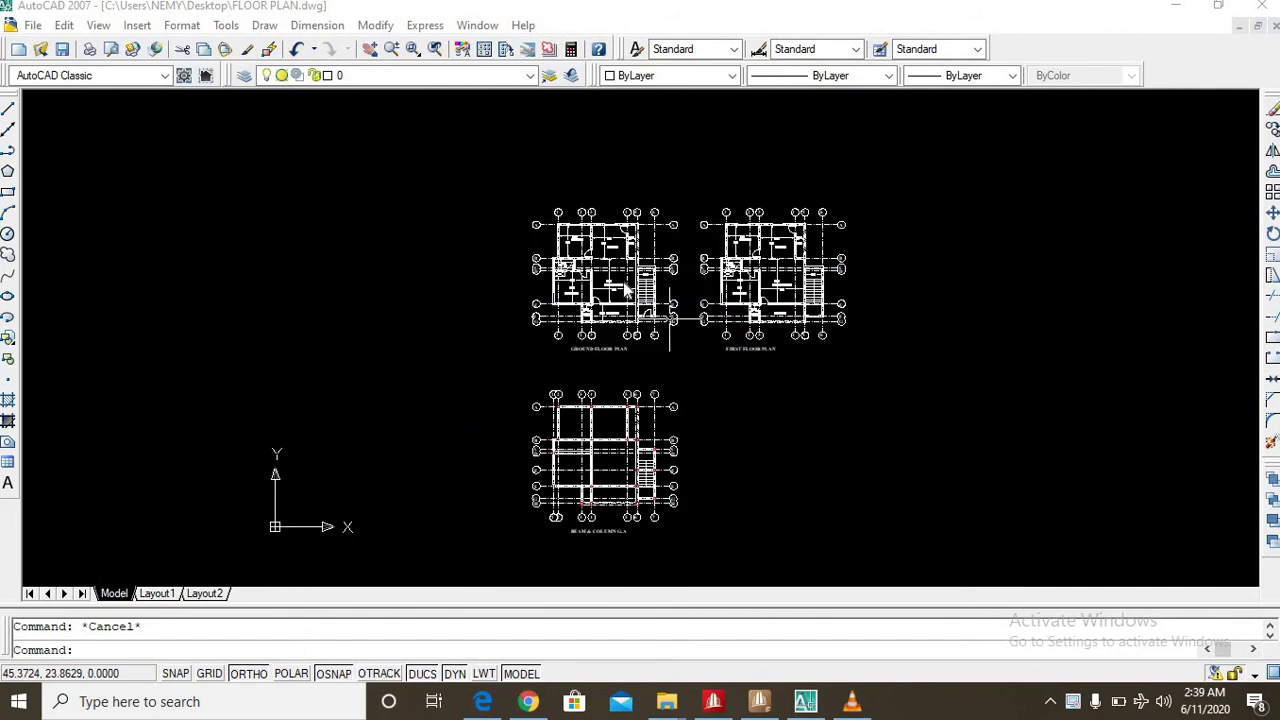
pyautogui.scroll(-1, 670, 320)
pyautogui.scroll(5, 653, 285)
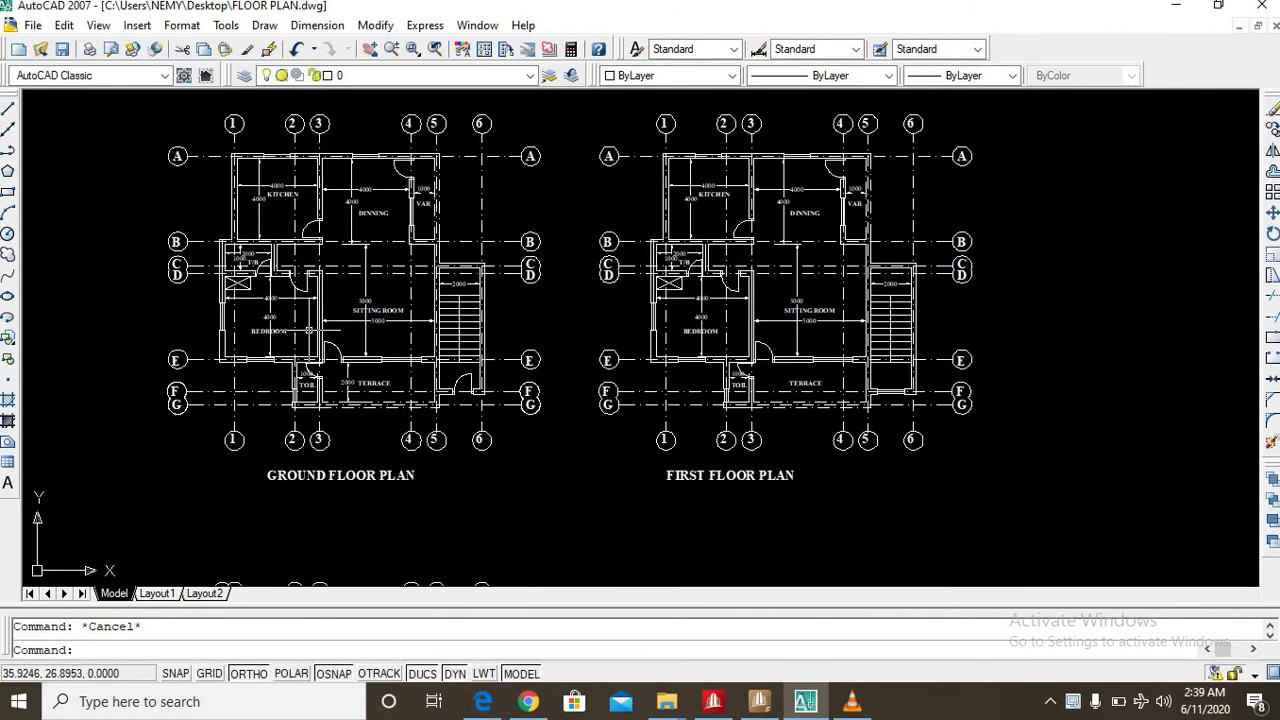
pyautogui.moveTo(415, 298); pyautogui.dragTo(501, 305, button='middle')
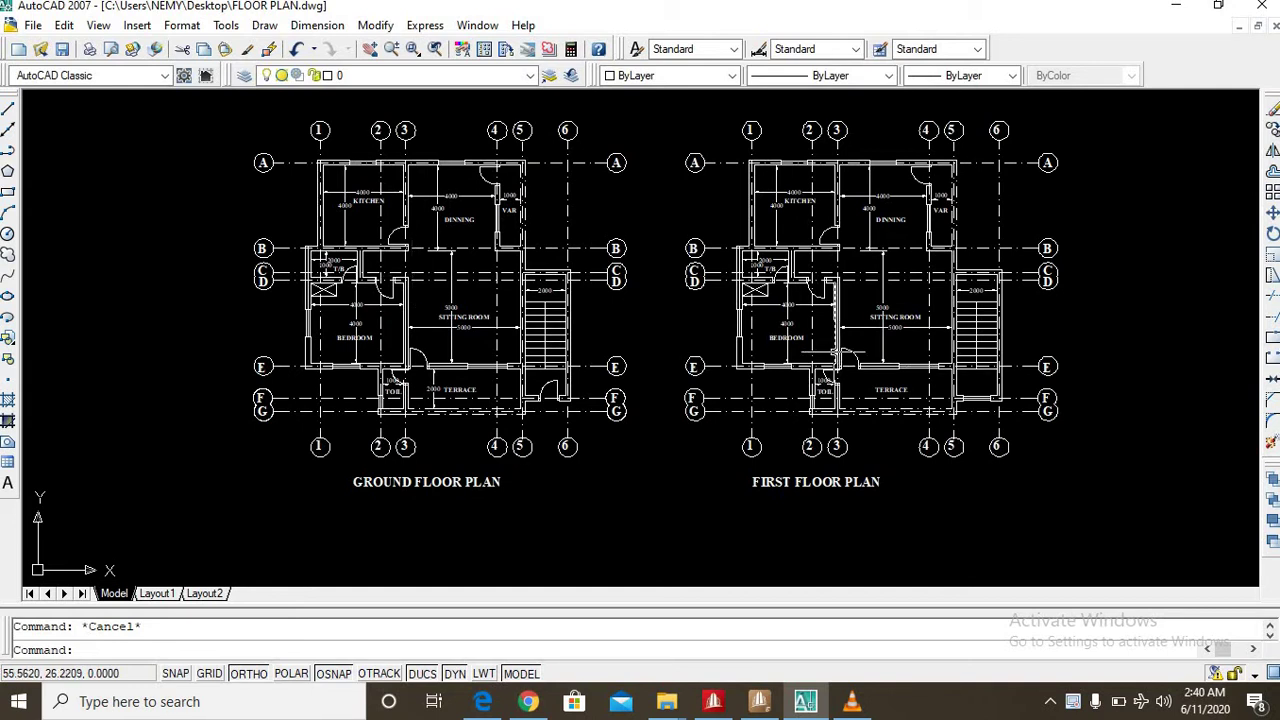
pyautogui.scroll(-2, 830, 378)
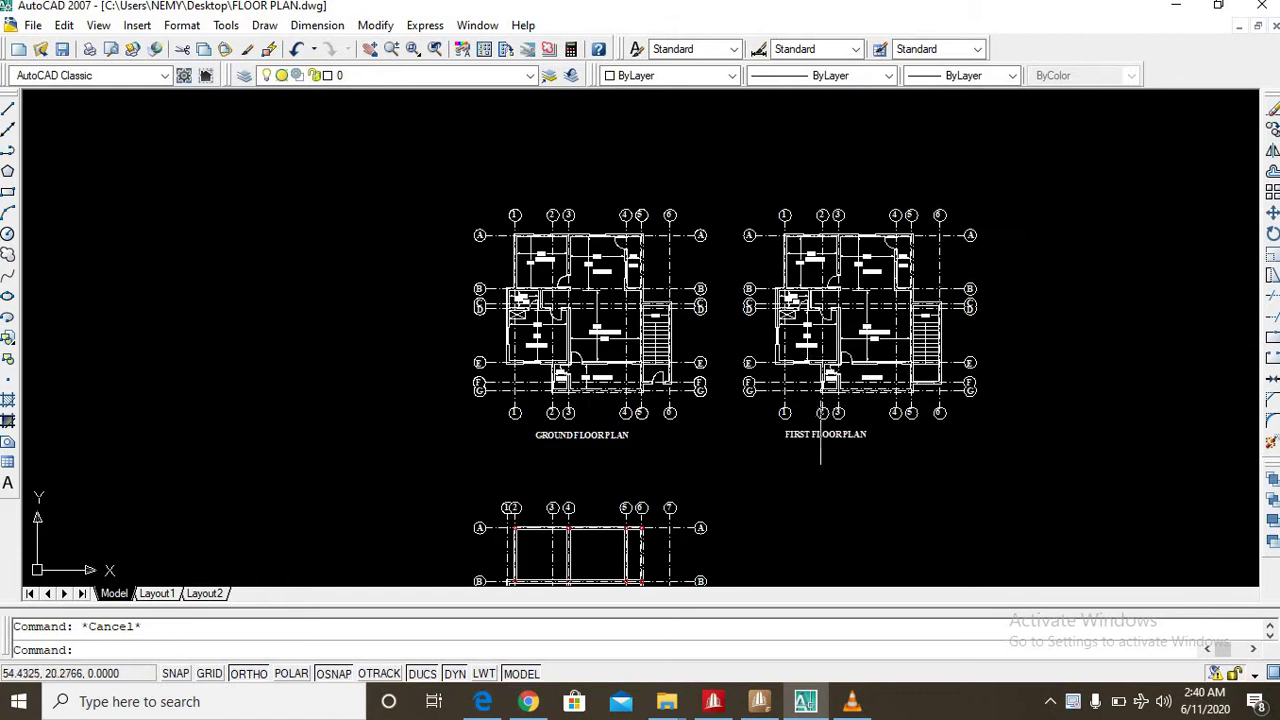
pyautogui.moveTo(826, 430); pyautogui.dragTo(822, 404, button='middle')
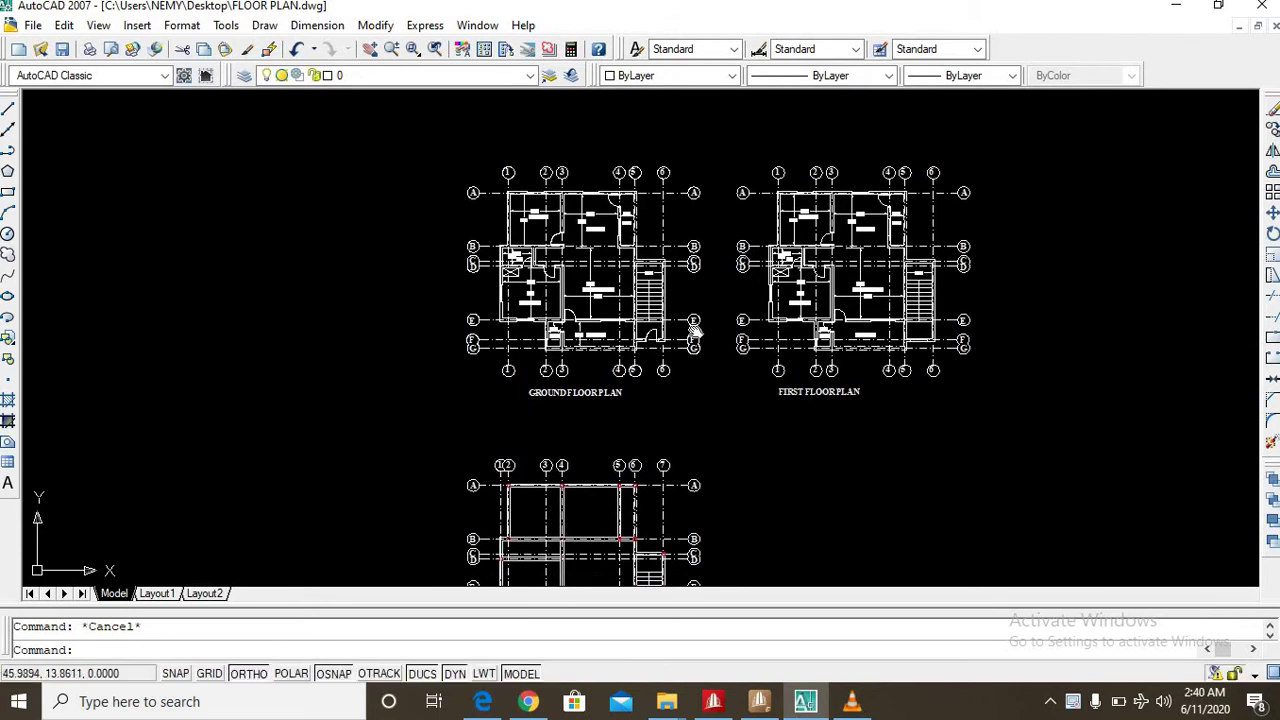
pyautogui.moveTo(693, 485); pyautogui.dragTo(693, 331, button='middle')
pyautogui.moveTo(533, 472); pyautogui.dragTo(548, 355, button='middle')
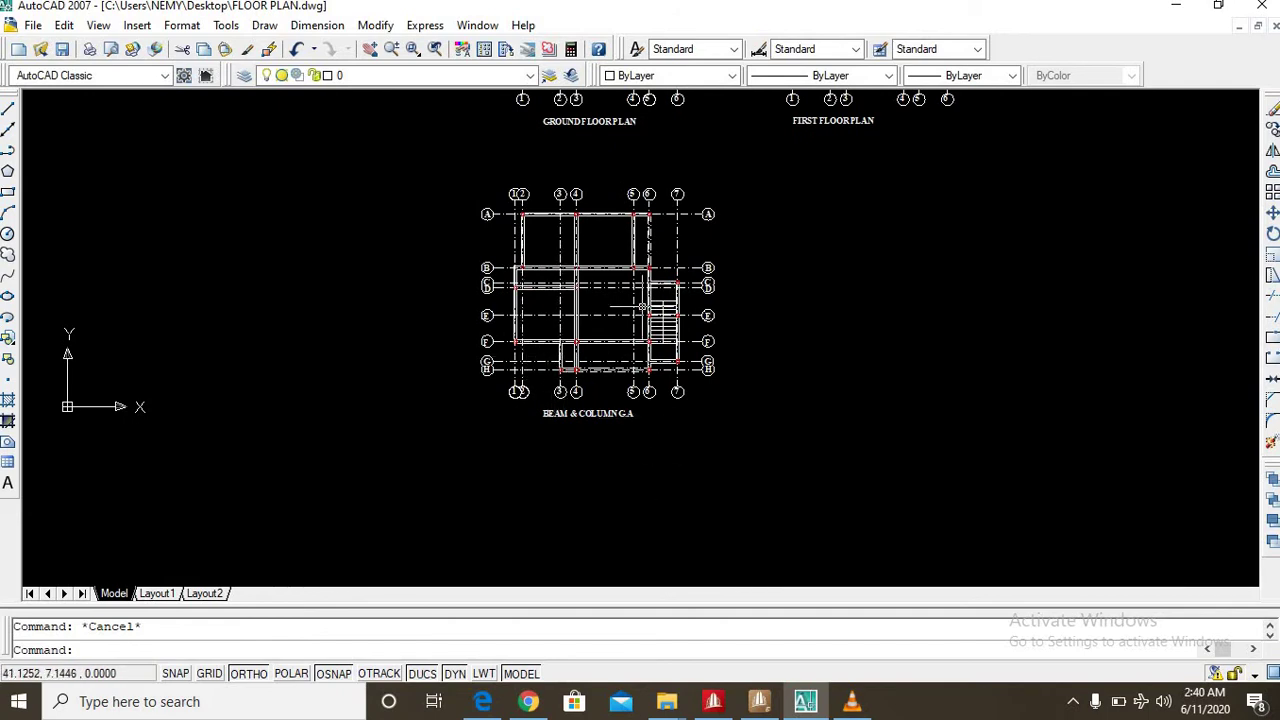
pyautogui.moveTo(638, 350); pyautogui.dragTo(638, 354, button='middle')
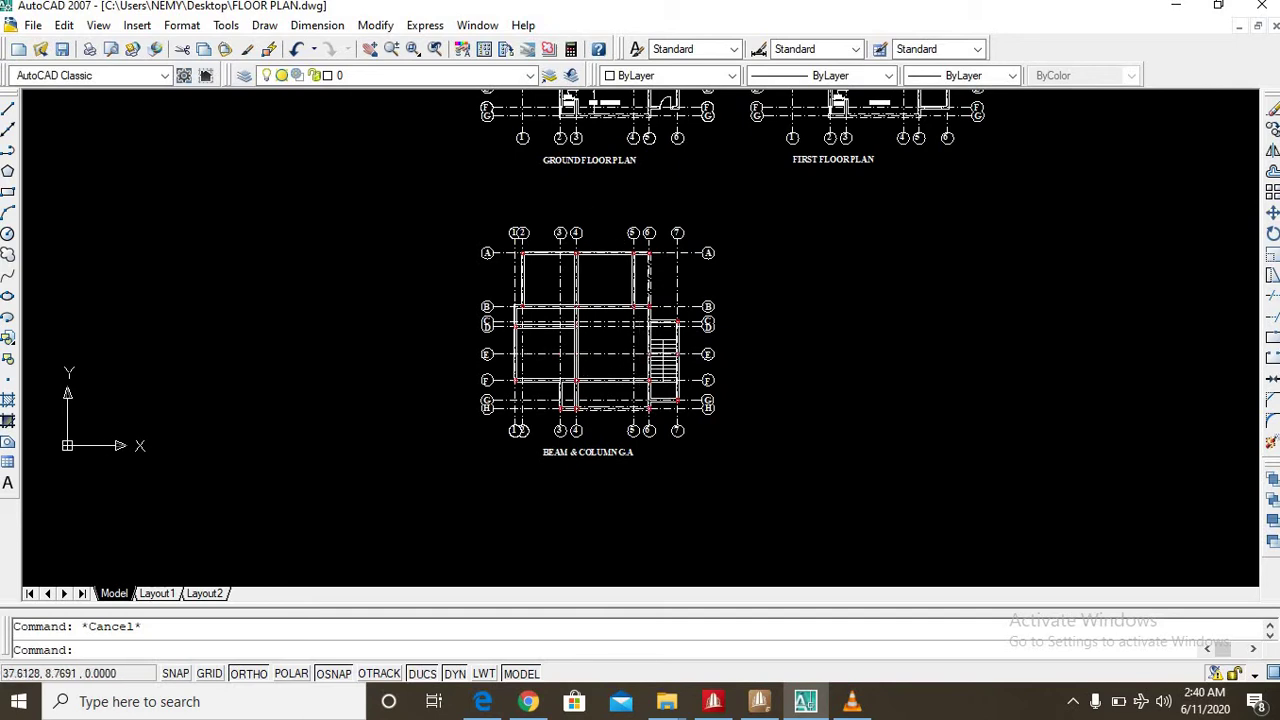
pyautogui.moveTo(639, 354)
pyautogui.mouseDown(button='middle')
pyautogui.moveTo(593, 586)
pyautogui.moveTo(546, 498)
pyautogui.mouseUp(button='middle')
pyautogui.scroll(2, 512, 190)
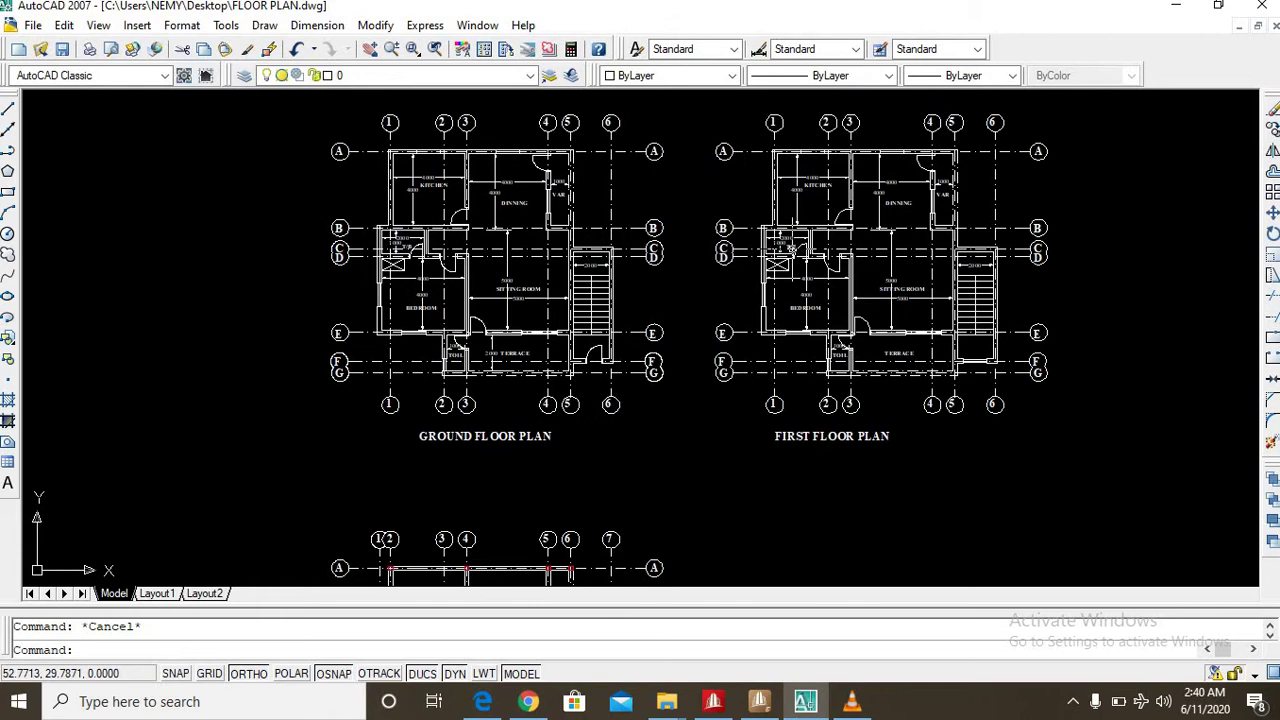
pyautogui.moveTo(757, 277); pyautogui.dragTo(685, 322, button='middle')
pyautogui.scroll(-2, 466, 300)
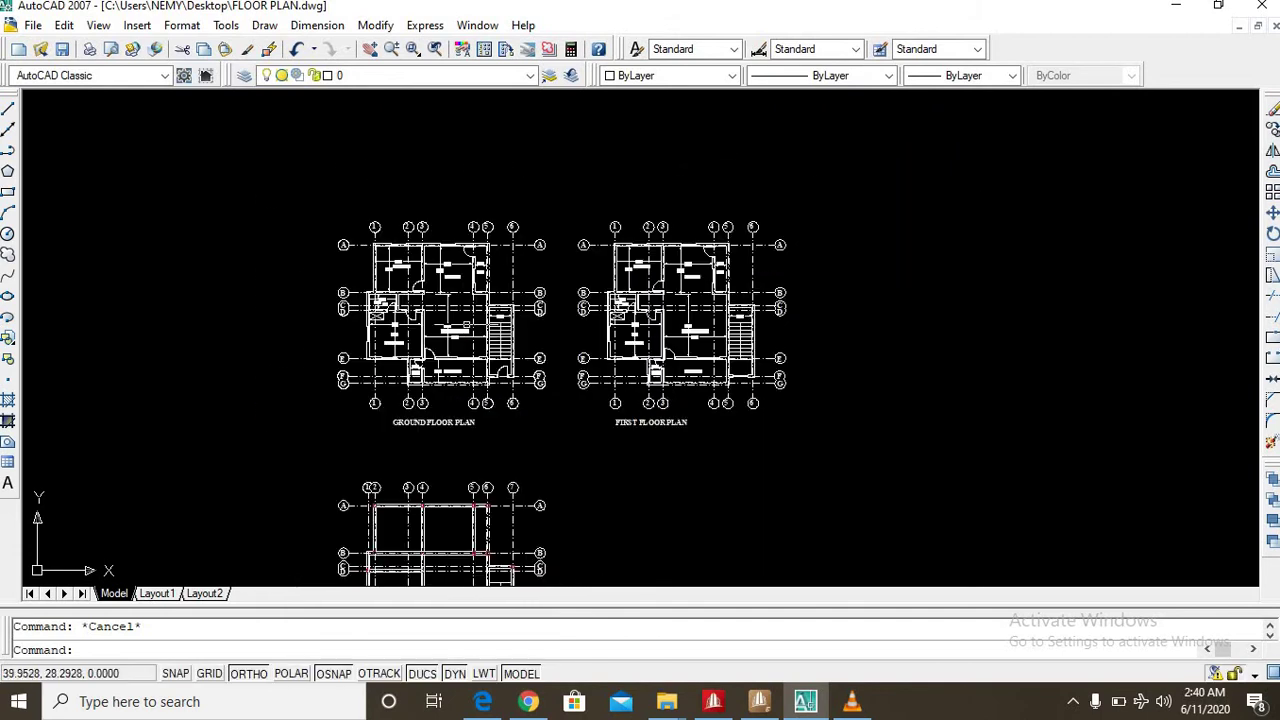
pyautogui.moveTo(466, 300); pyautogui.dragTo(584, 99, button='middle')
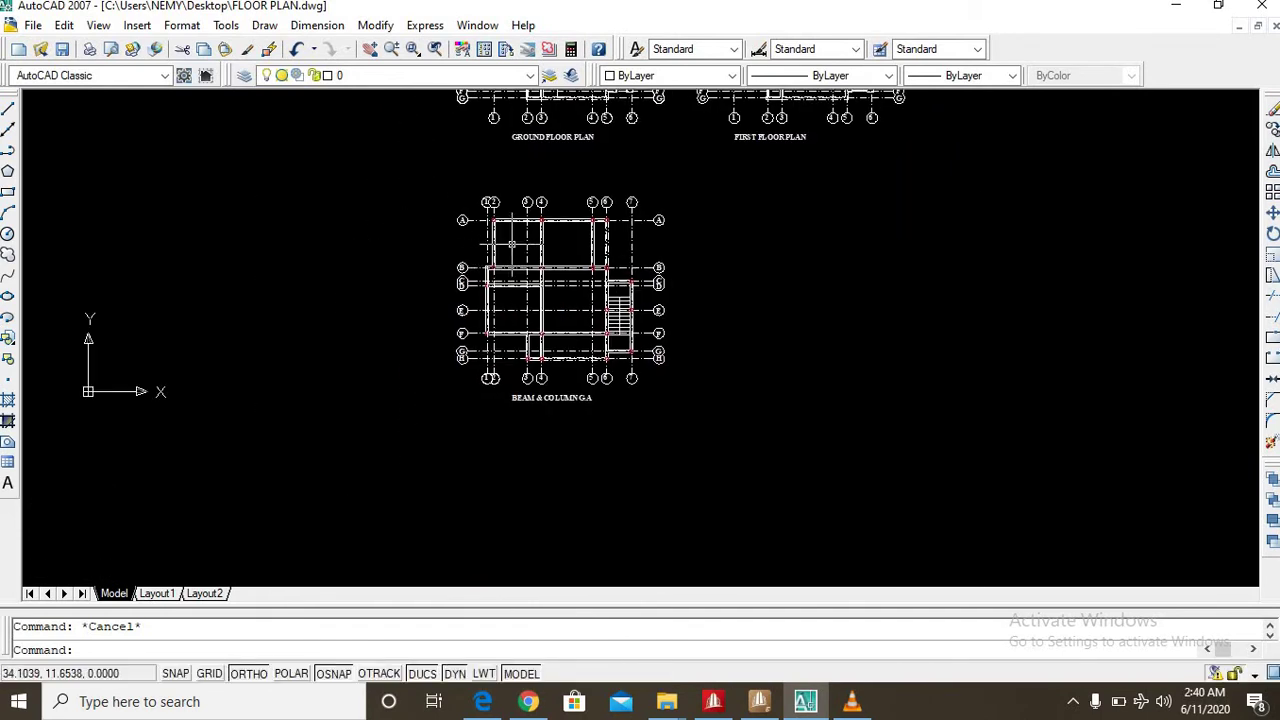
pyautogui.scroll(3, 512, 313)
pyautogui.moveTo(547, 185); pyautogui.dragTo(497, 193, button='middle')
pyautogui.moveTo(490, 95); pyautogui.dragTo(474, 175, button='middle')
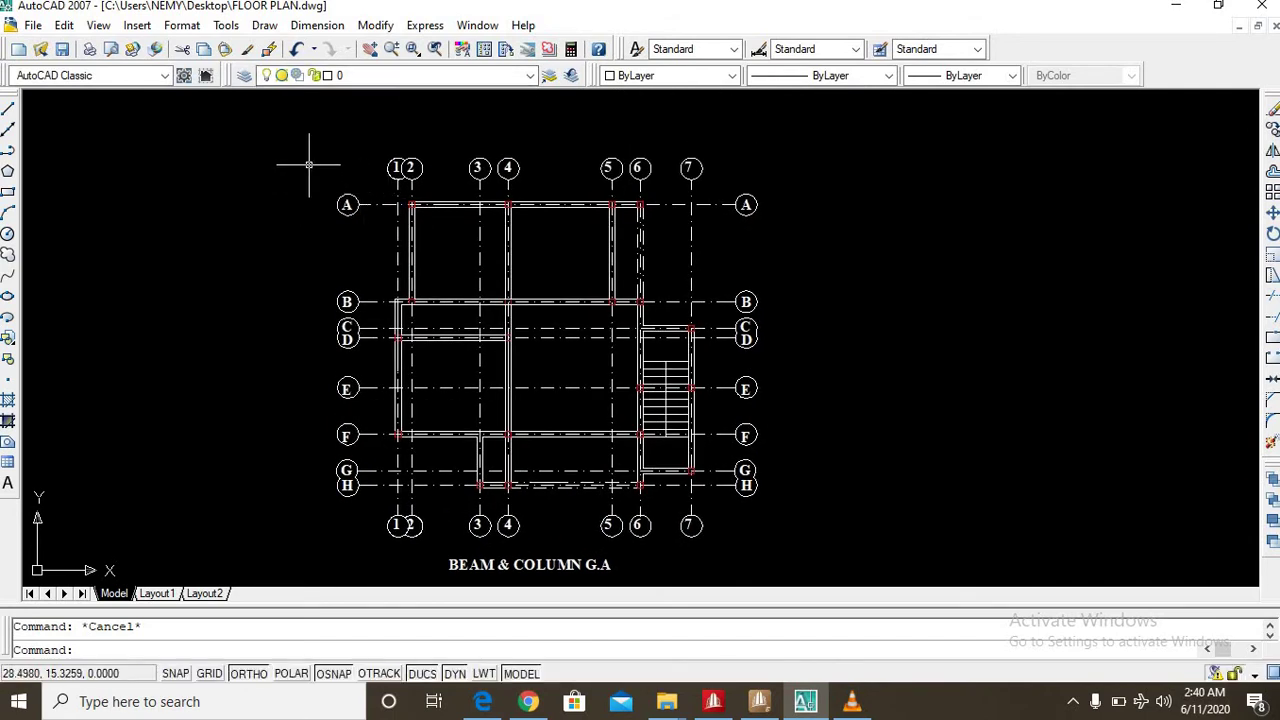
pyautogui.scroll(2, 408, 205)
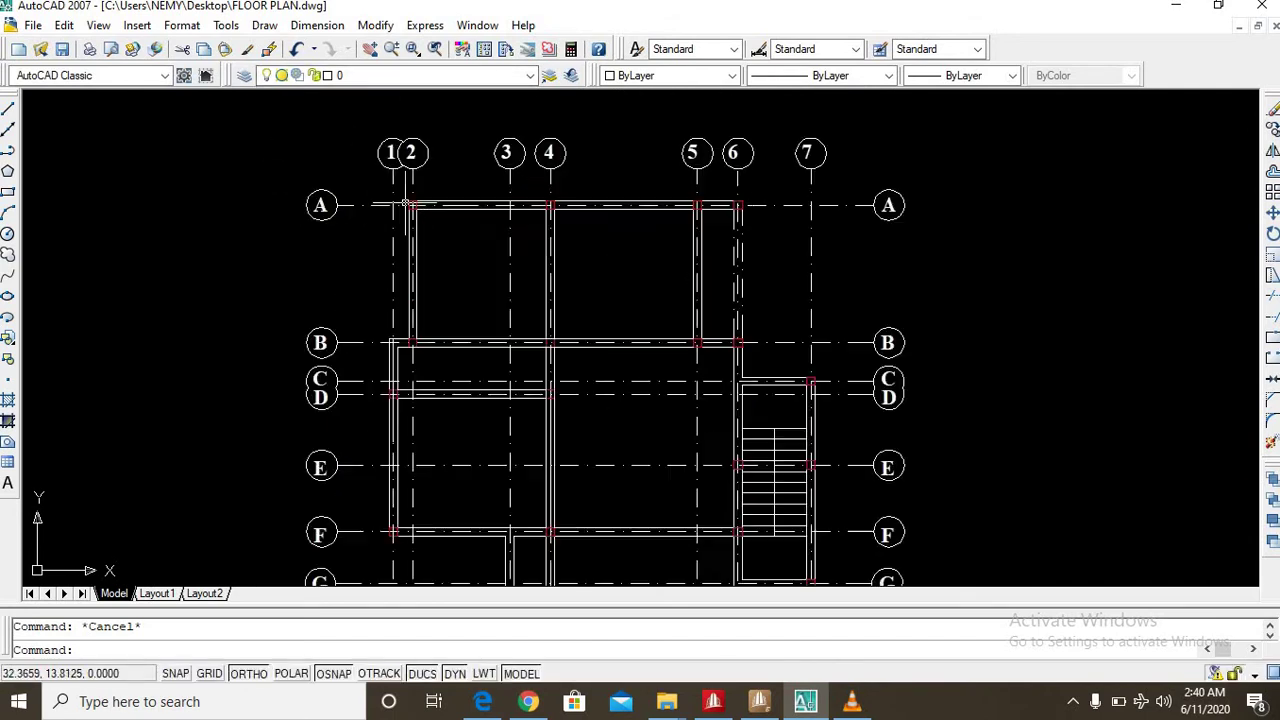
pyautogui.scroll(8, 408, 205)
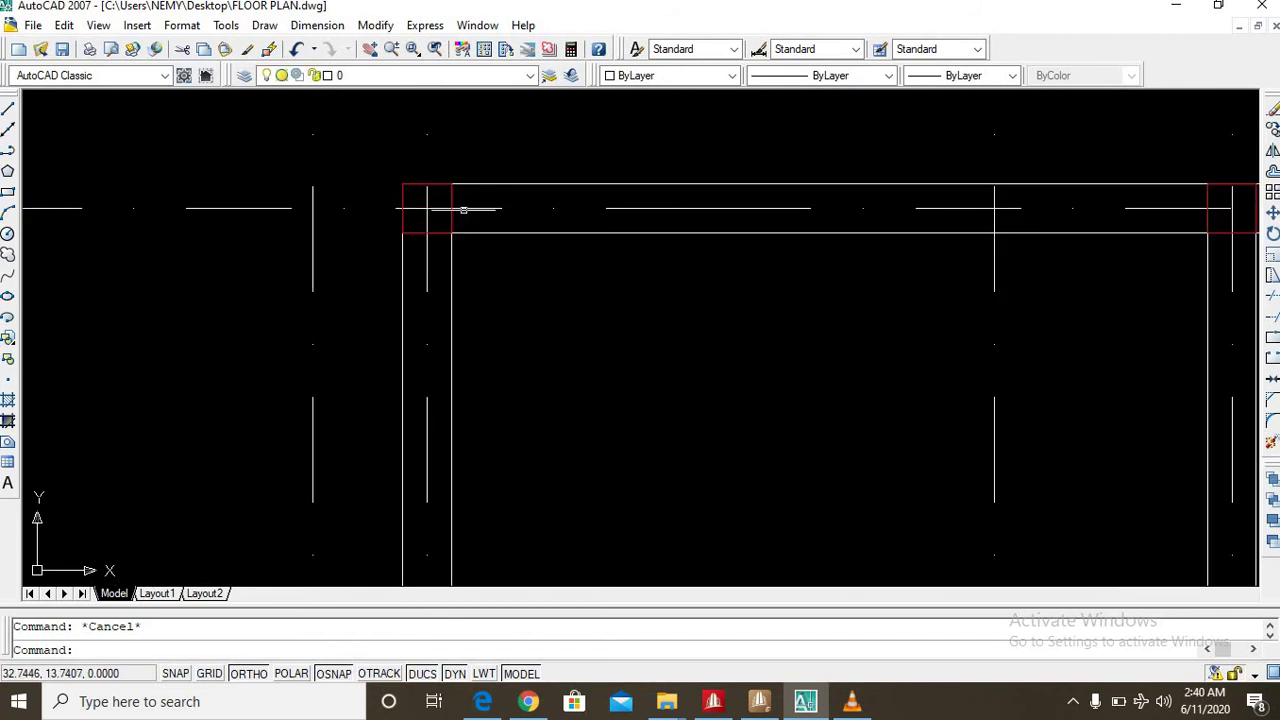
pyautogui.scroll(-8, 463, 209)
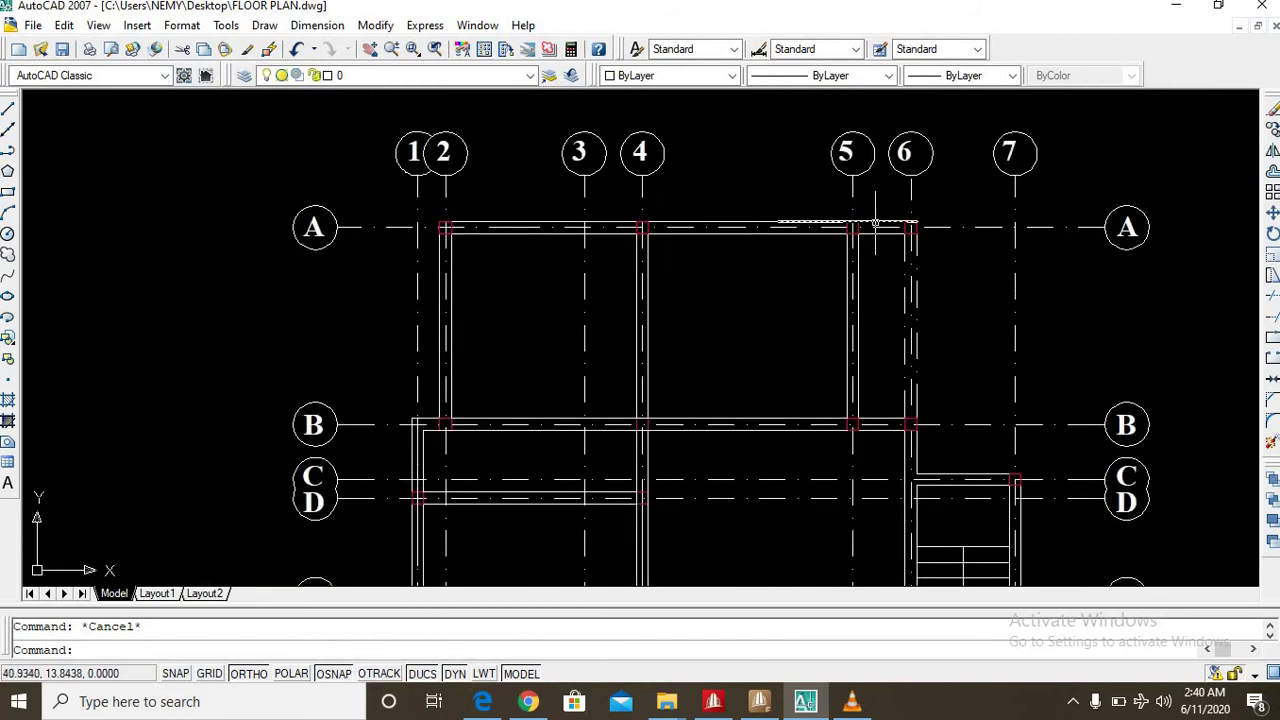
pyautogui.scroll(-8, 697, 263)
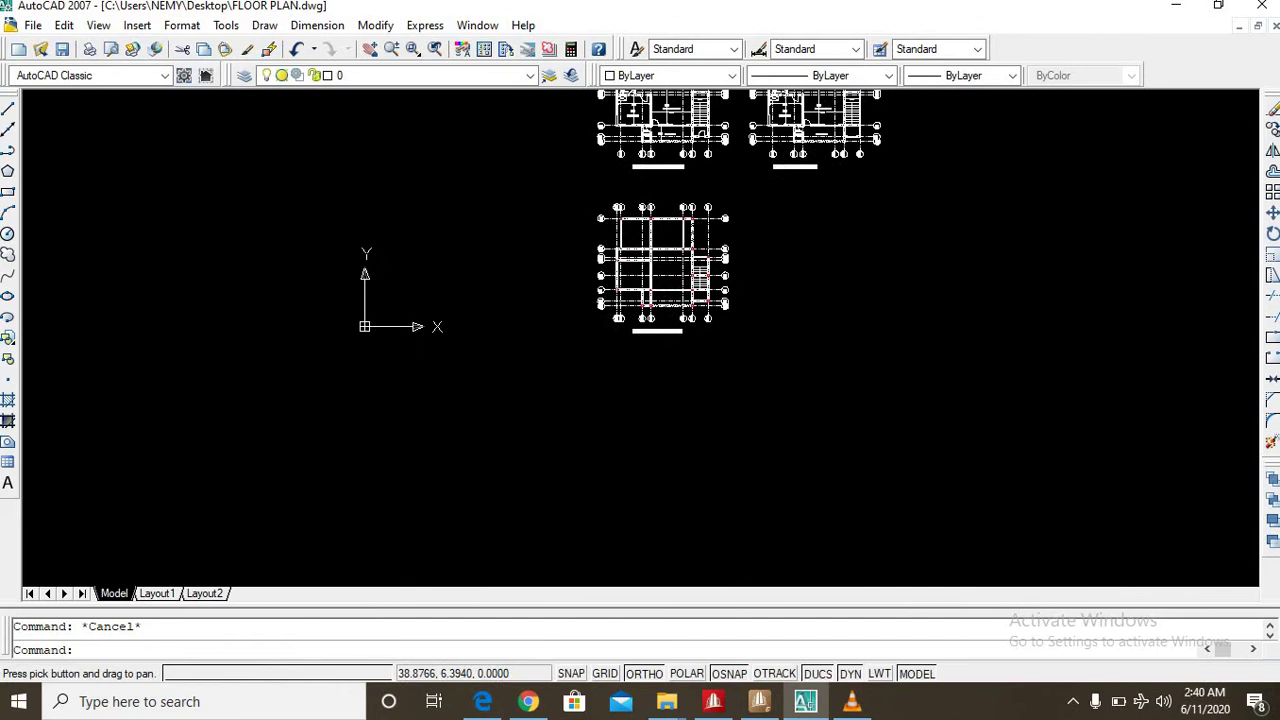
pyautogui.moveTo(697, 263); pyautogui.dragTo(684, 318, button='middle')
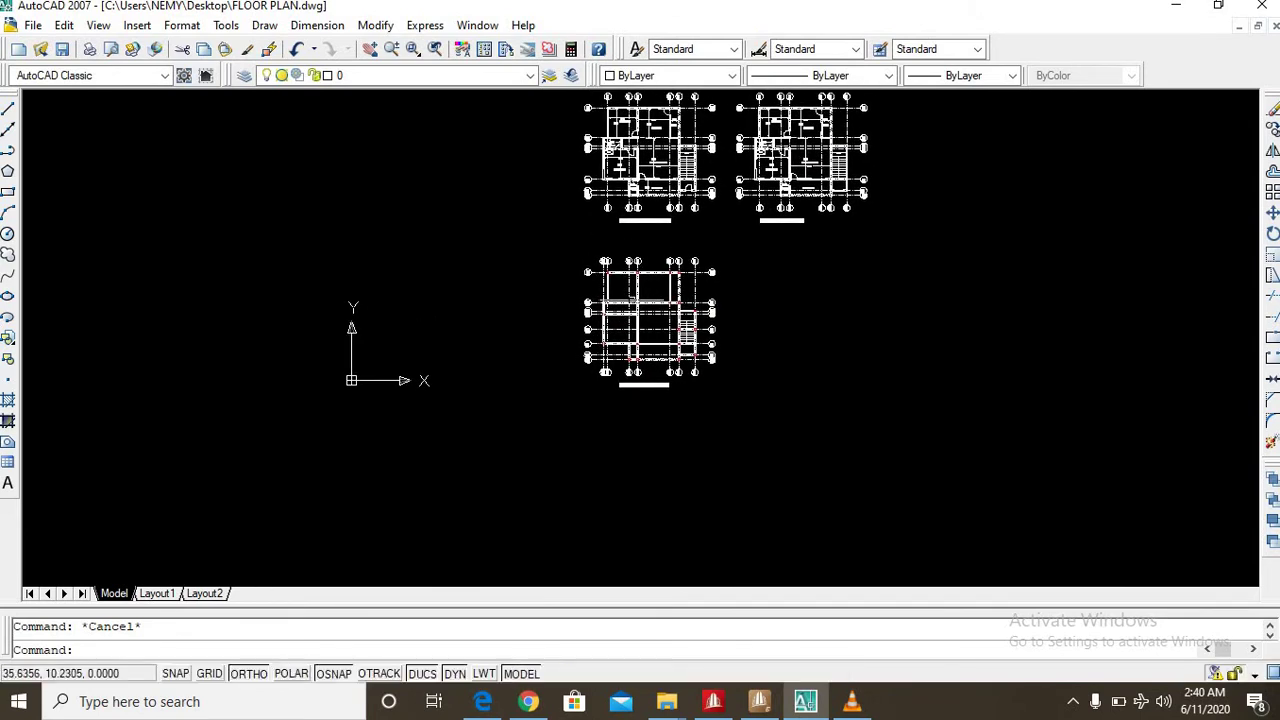
pyautogui.scroll(6, 645, 300)
pyautogui.scroll(-4, 645, 300)
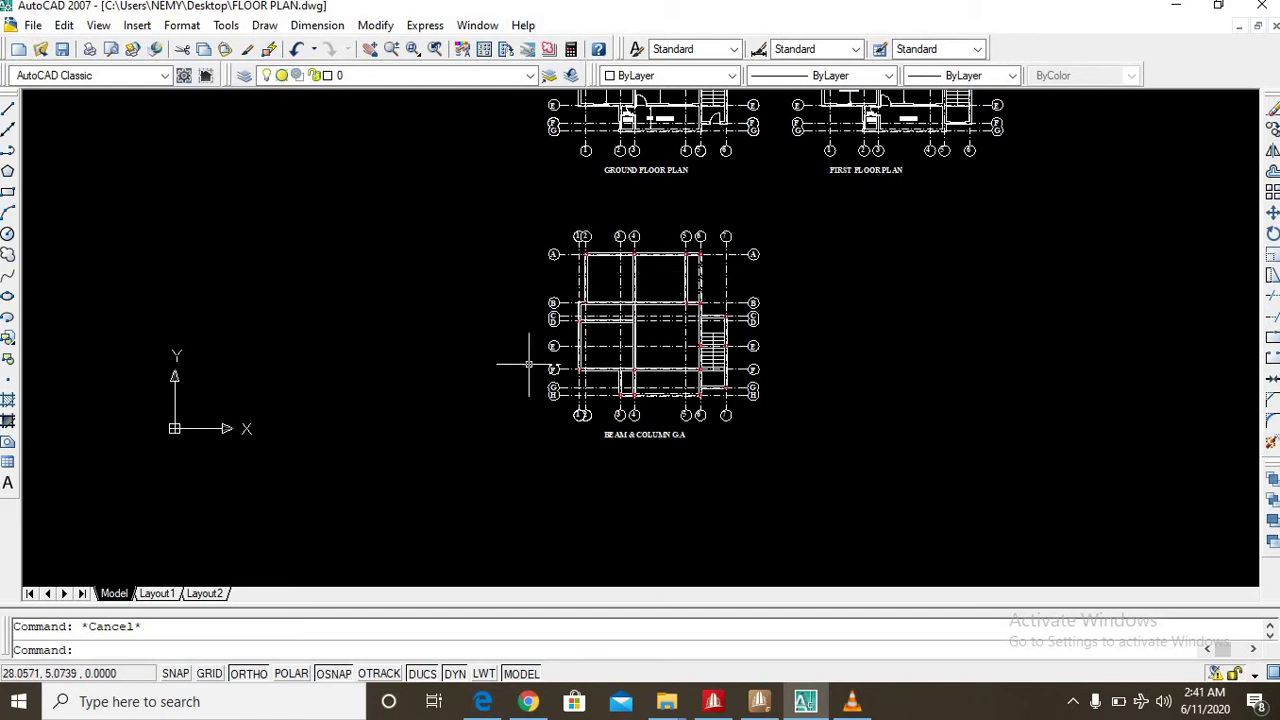
pyautogui.scroll(5, 540, 390)
pyautogui.moveTo(551, 429); pyautogui.dragTo(256, 293, button='middle')
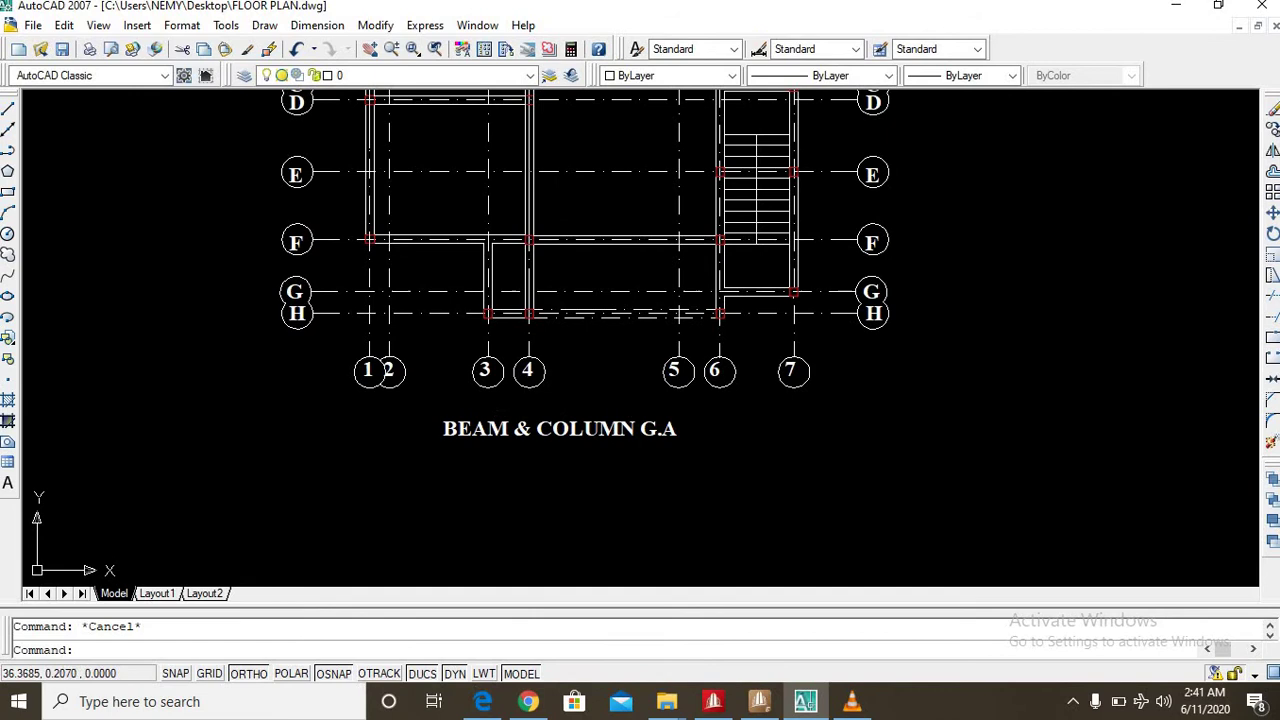
pyautogui.moveTo(528, 290)
pyautogui.mouseDown(button='middle')
pyautogui.moveTo(649, 428)
pyautogui.moveTo(621, 366)
pyautogui.mouseUp(button='middle')
pyautogui.scroll(-4, 649, 428)
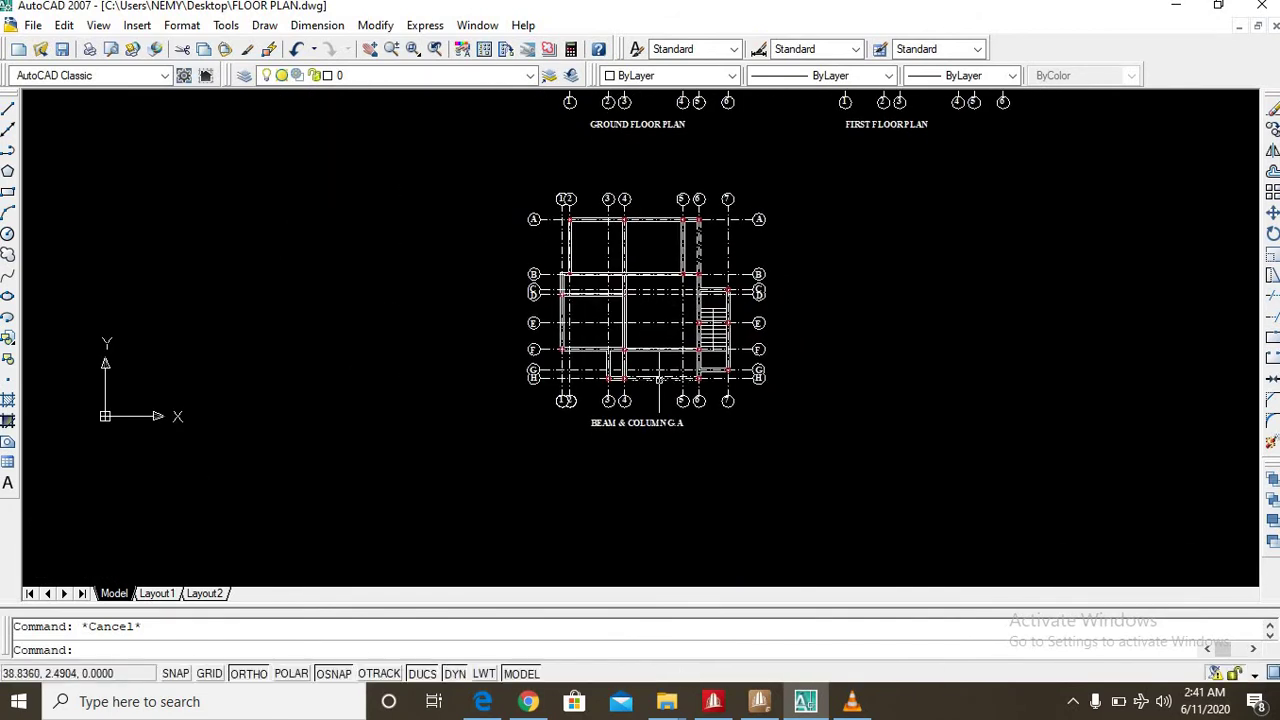
pyautogui.click(657, 380)
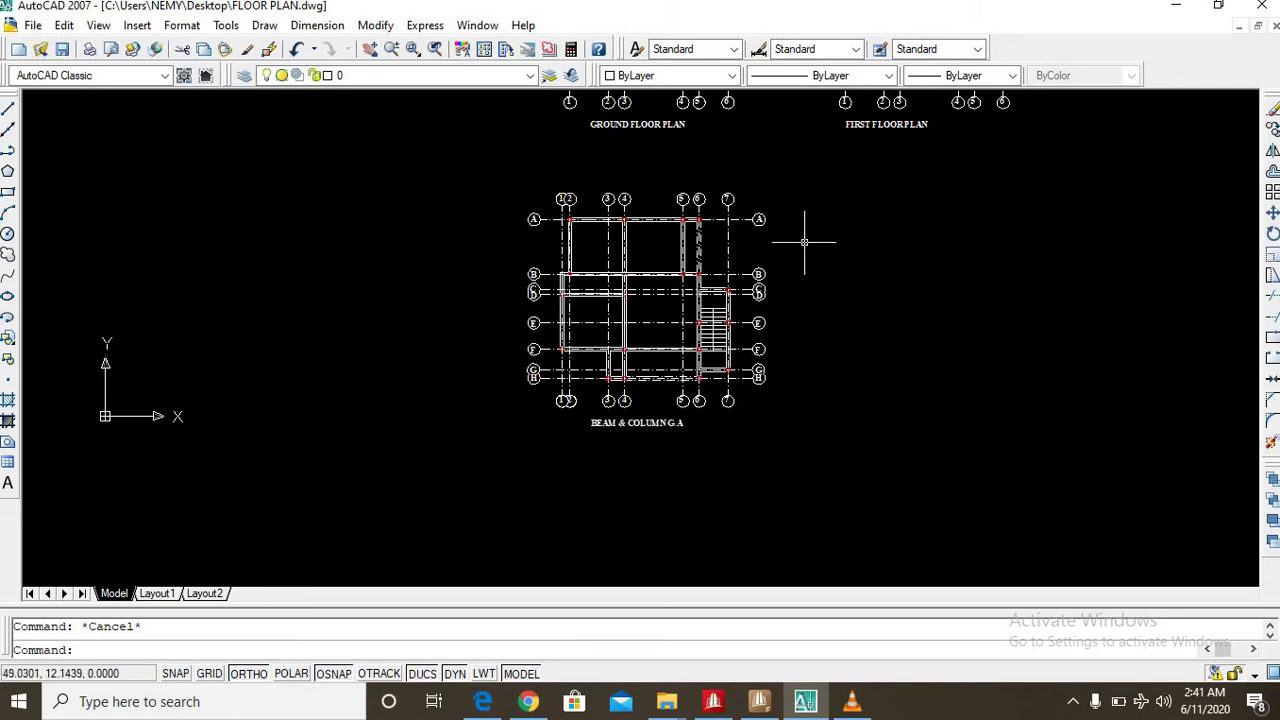
pyautogui.moveTo(789, 243); pyautogui.dragTo(779, 291, button='middle')
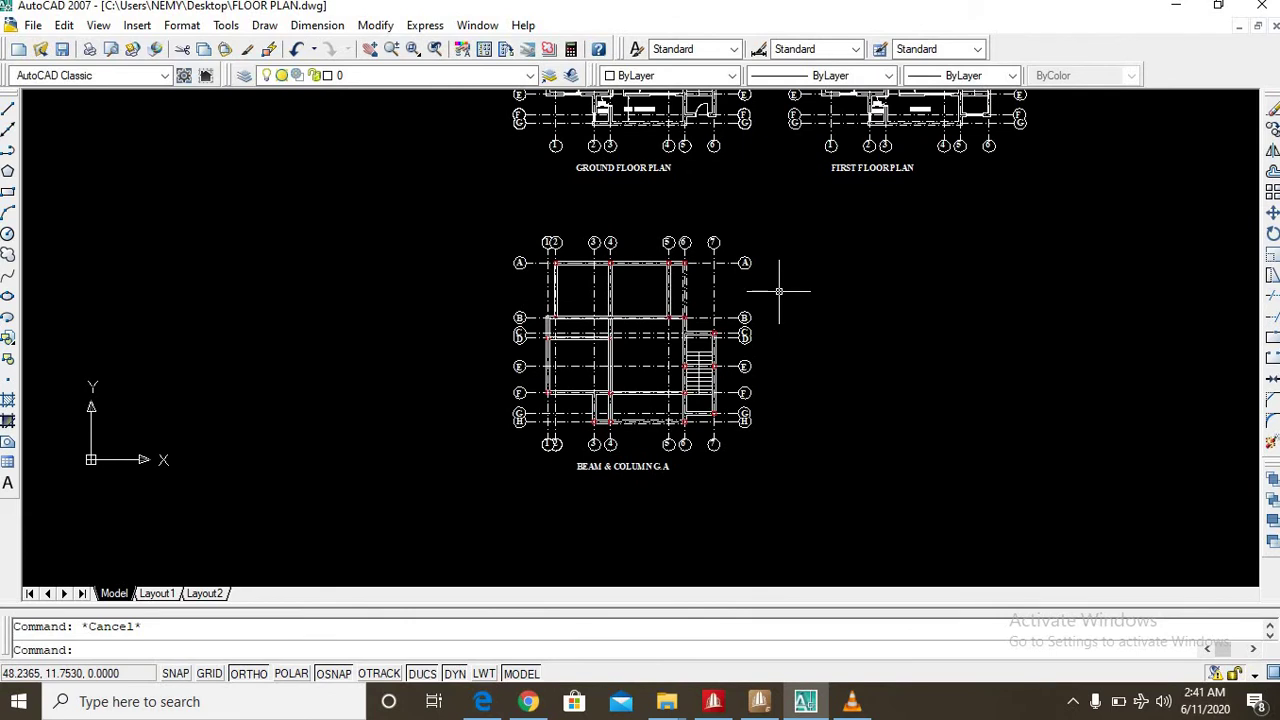
# Window-select the 217 objects of the Beam & Column G.A plan and copy them
pyautogui.click(824, 222)
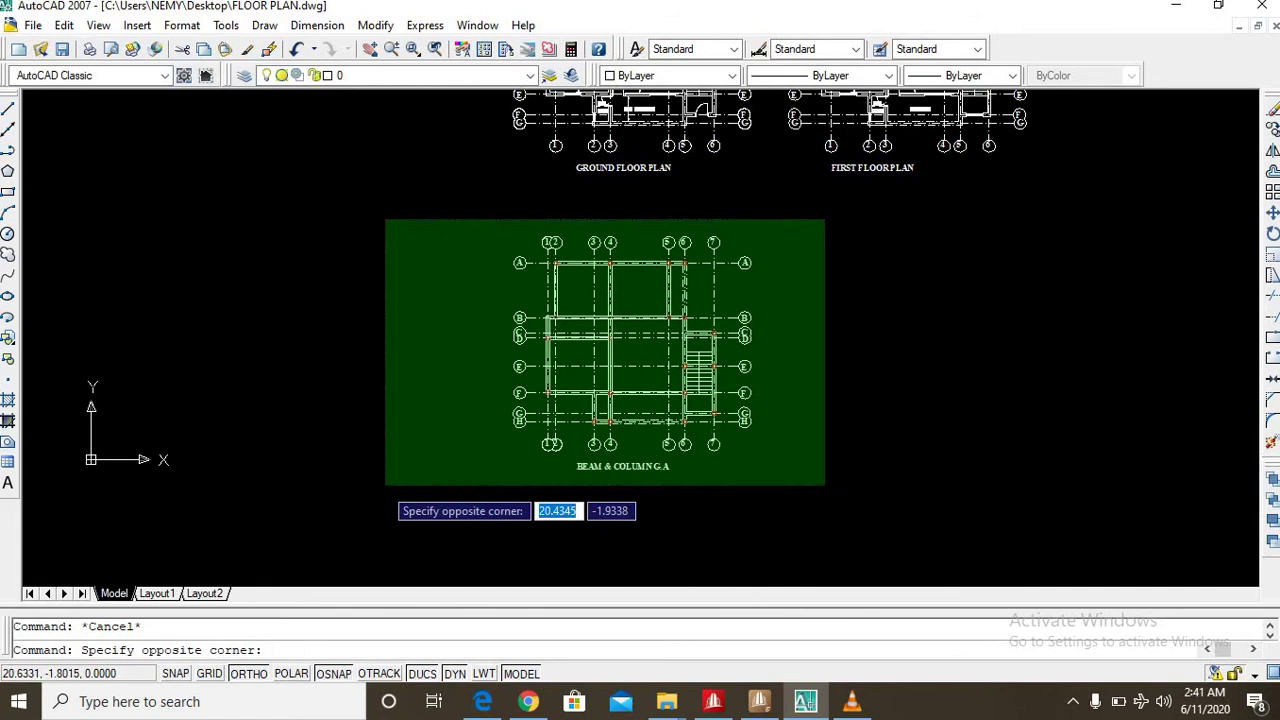
pyautogui.click(410, 546)
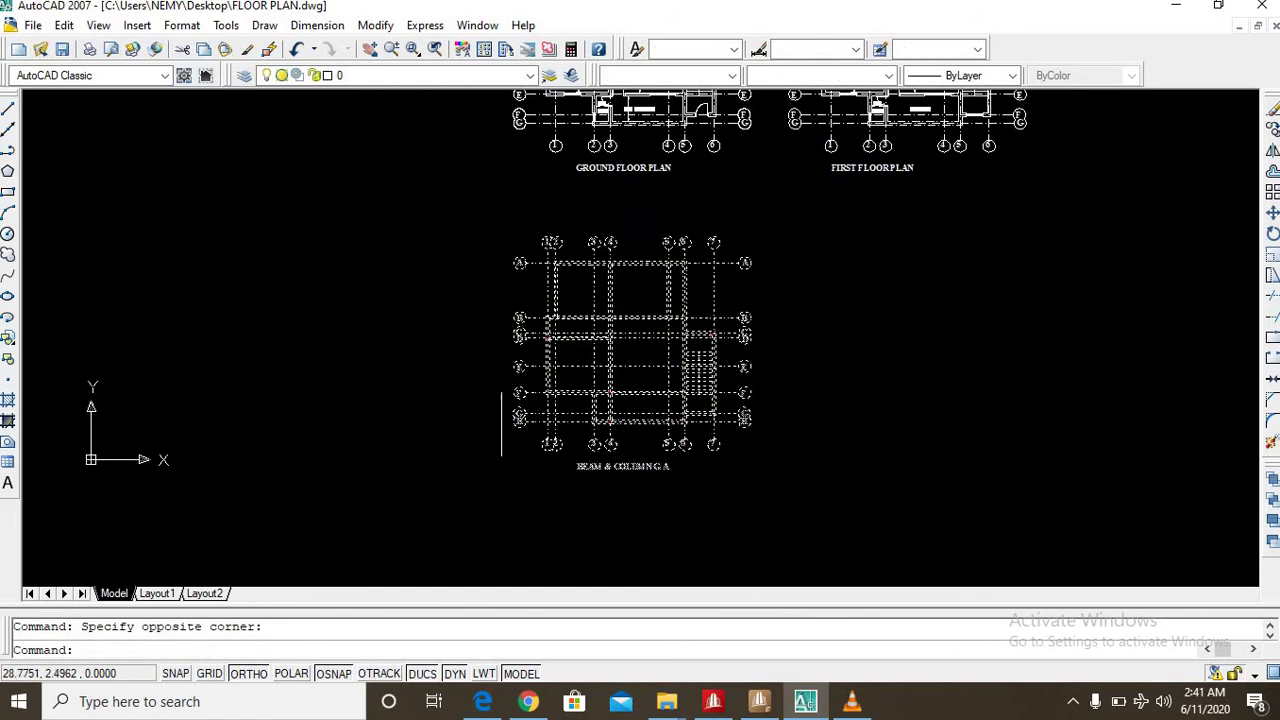
pyautogui.rightClick(628, 342)
pyautogui.click(648, 361)
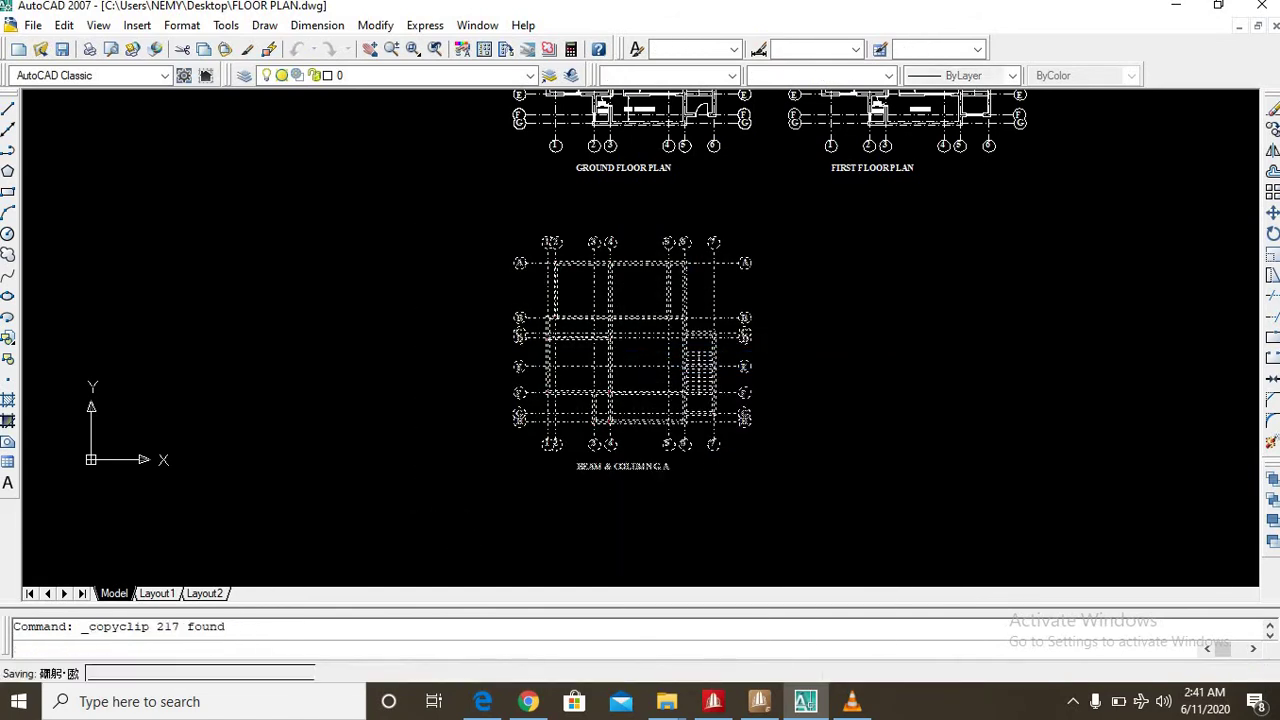
# Start a new blank drawing from the acad.dwt template
pyautogui.click(34, 25)
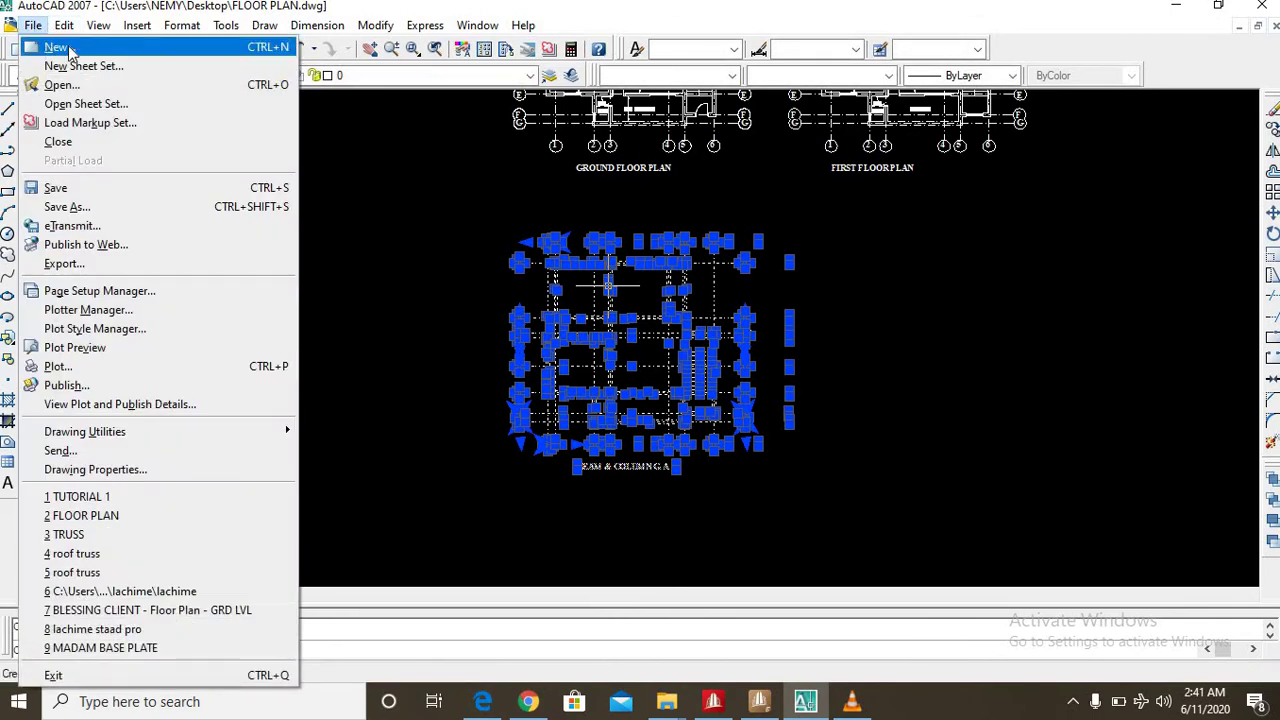
pyautogui.click(56, 47)
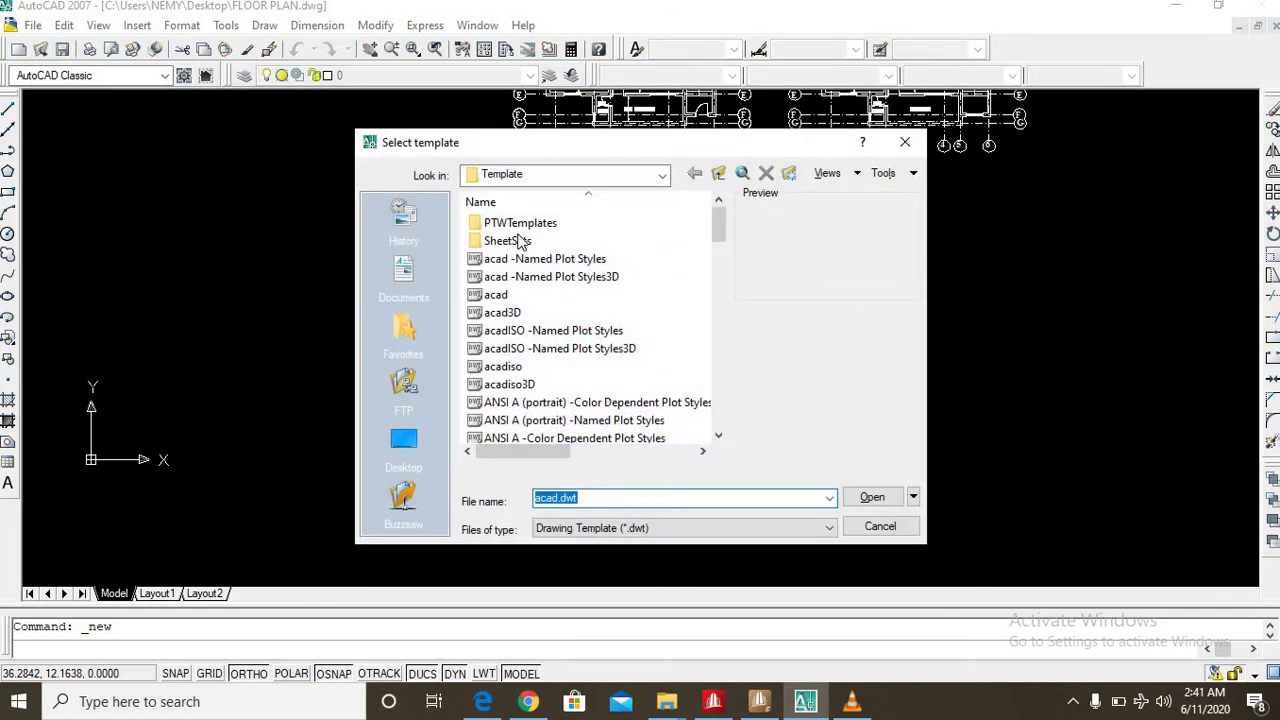
pyautogui.click(862, 500)
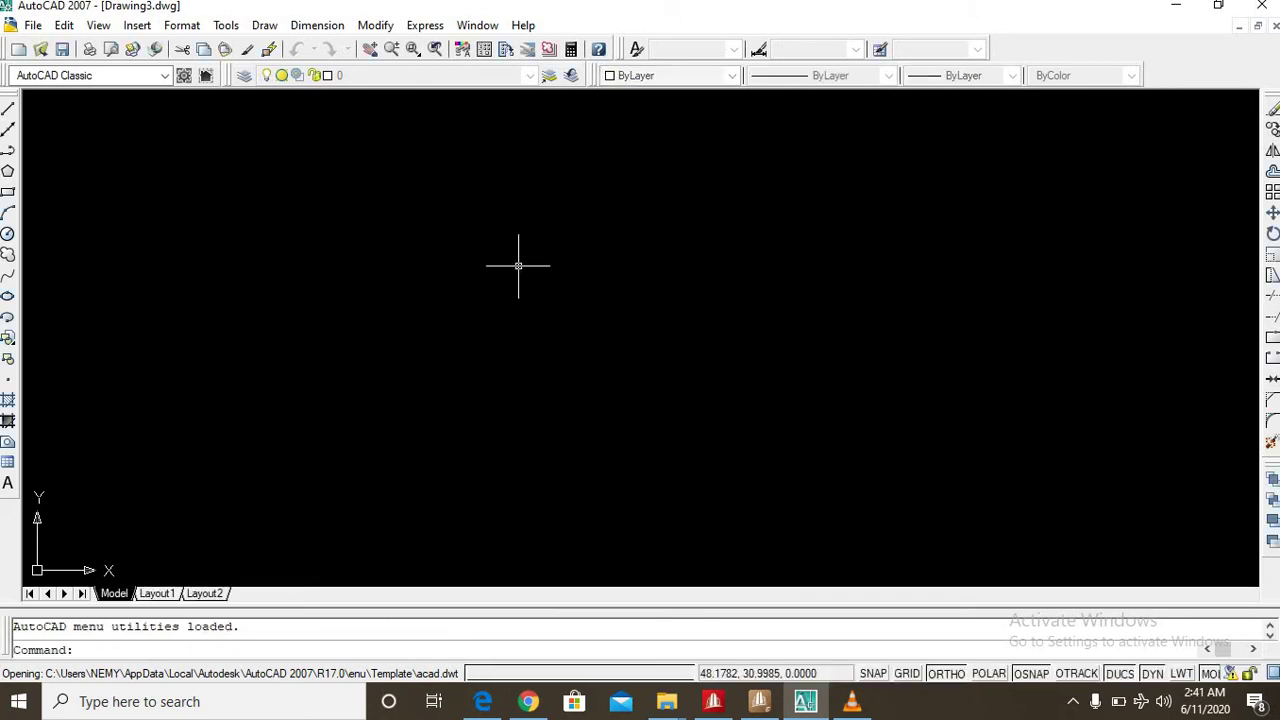
# Paste the copied beam & column plan into the new Drawing3
pyautogui.rightClick(518, 266)
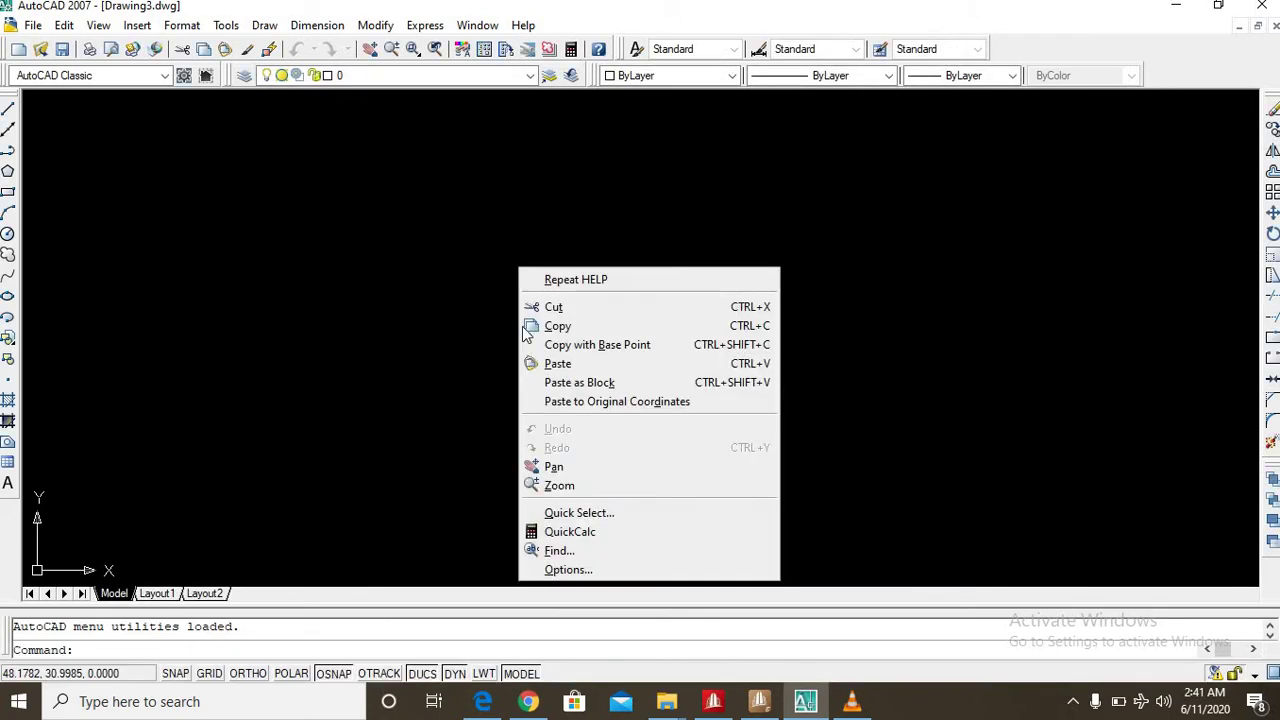
pyautogui.click(585, 369)
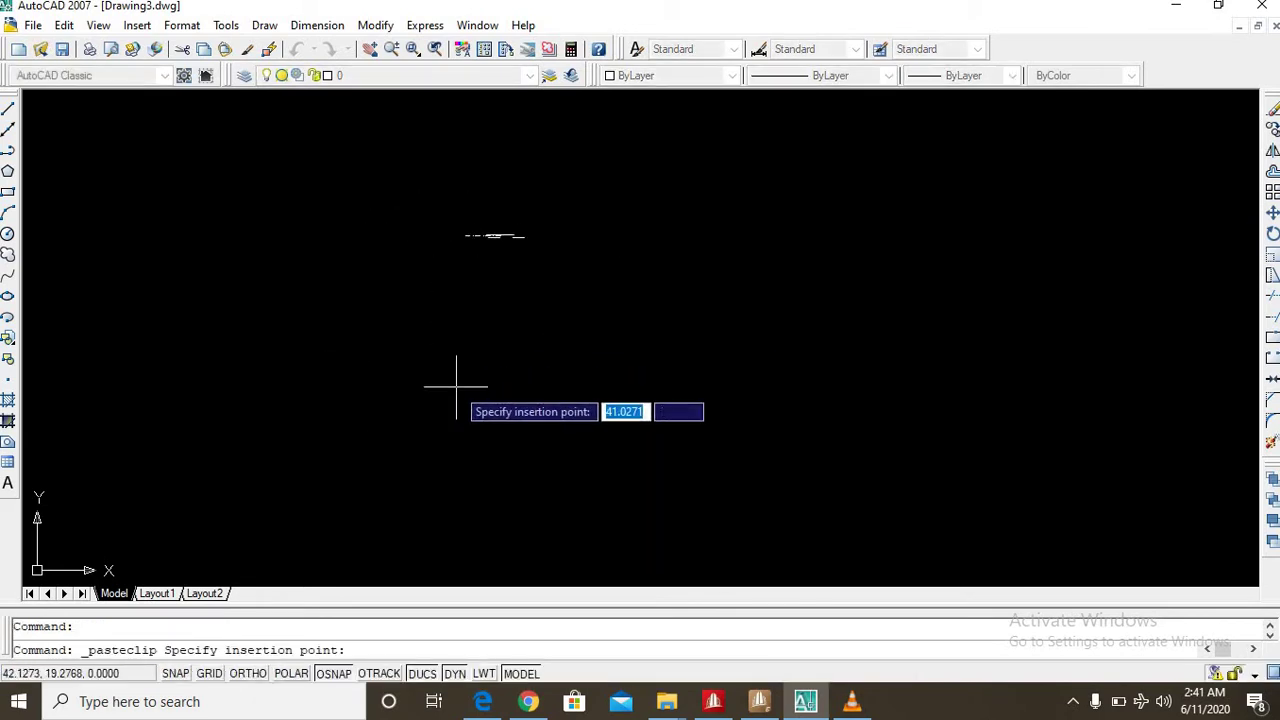
pyautogui.click(516, 382)
# Erase the BEAM & COLUMN G.A title text, then recentre the whole plan in view
pyautogui.scroll(5, 624, 326)
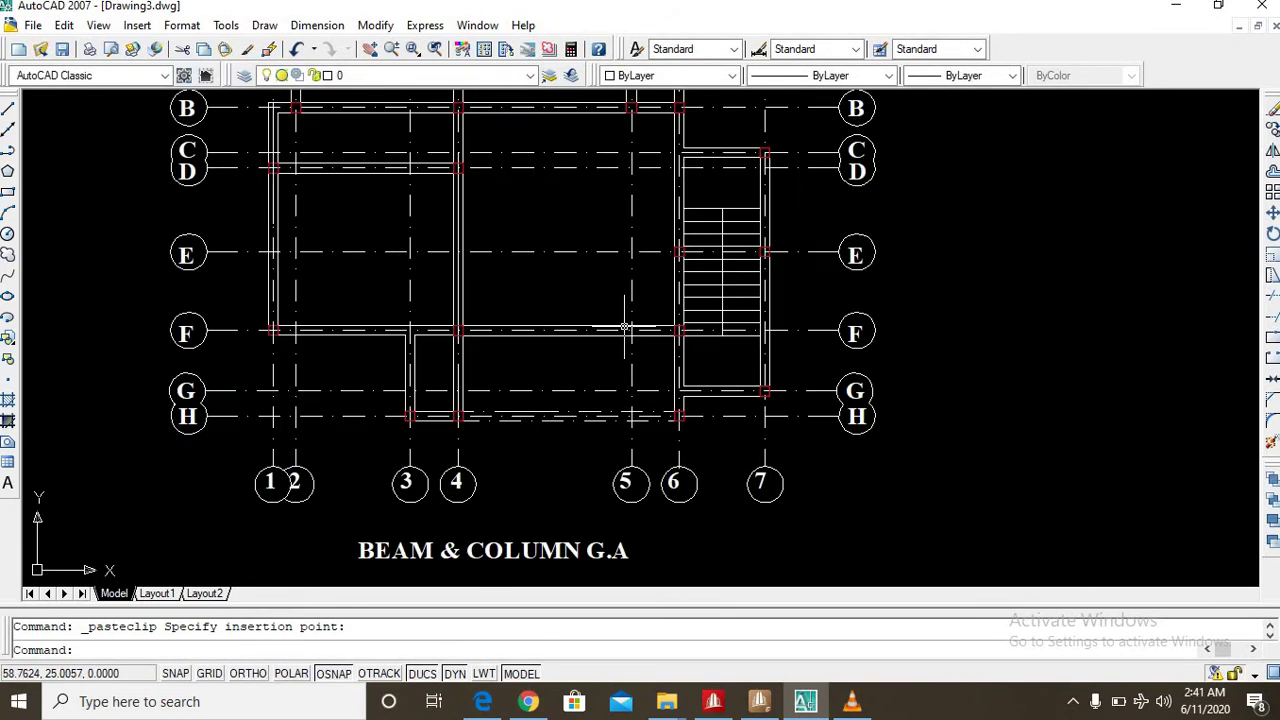
pyautogui.scroll(-8, 624, 326)
pyautogui.scroll(5, 609, 368)
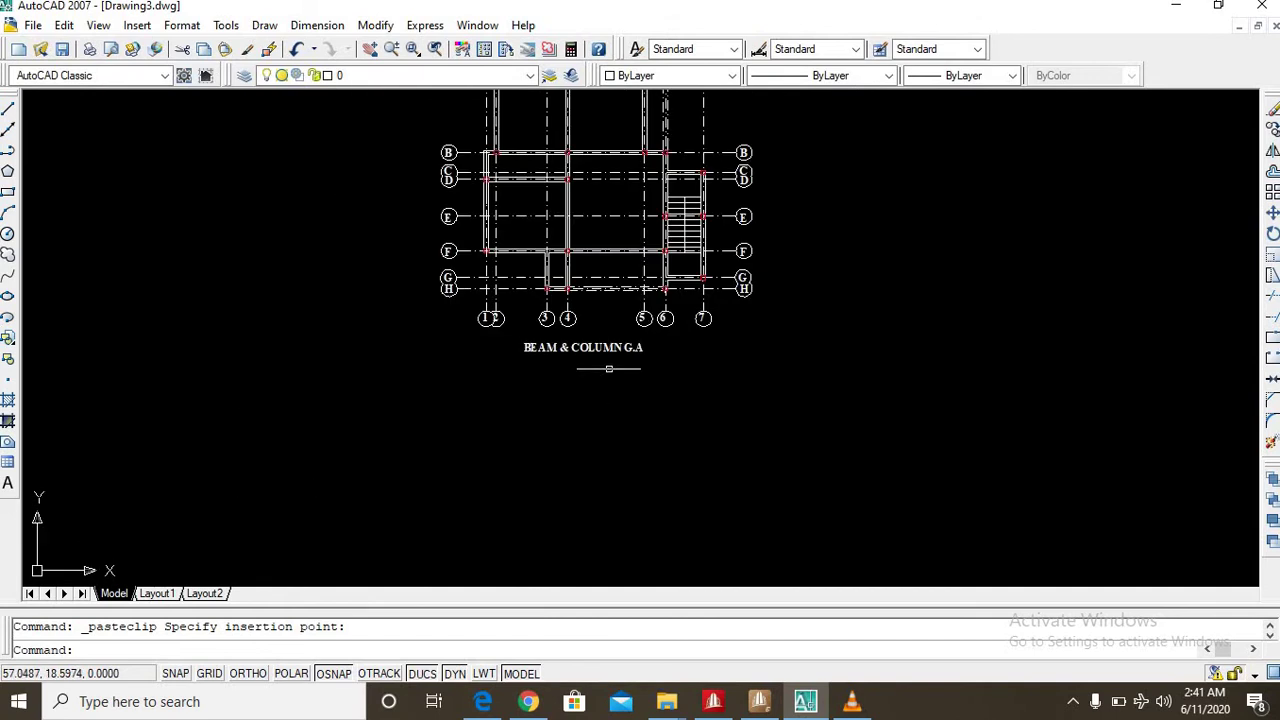
pyautogui.scroll(5, 552, 353)
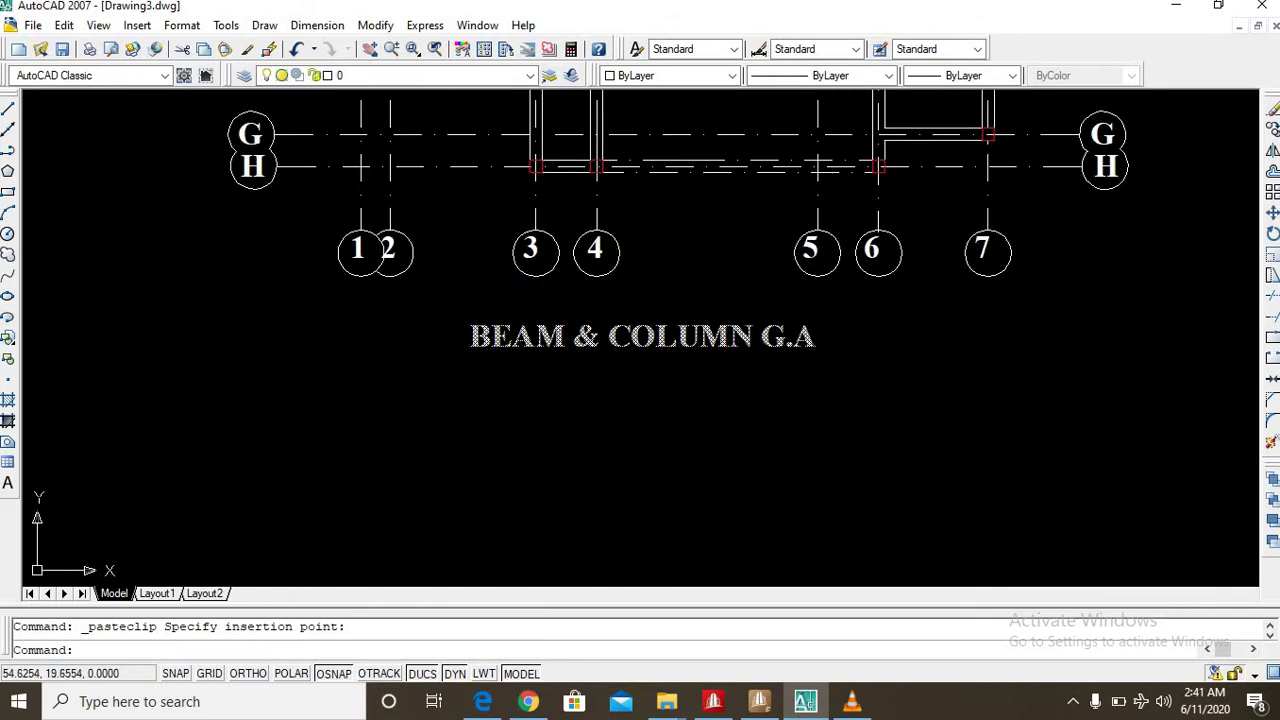
pyautogui.click(547, 337)
pyautogui.press('Delete')
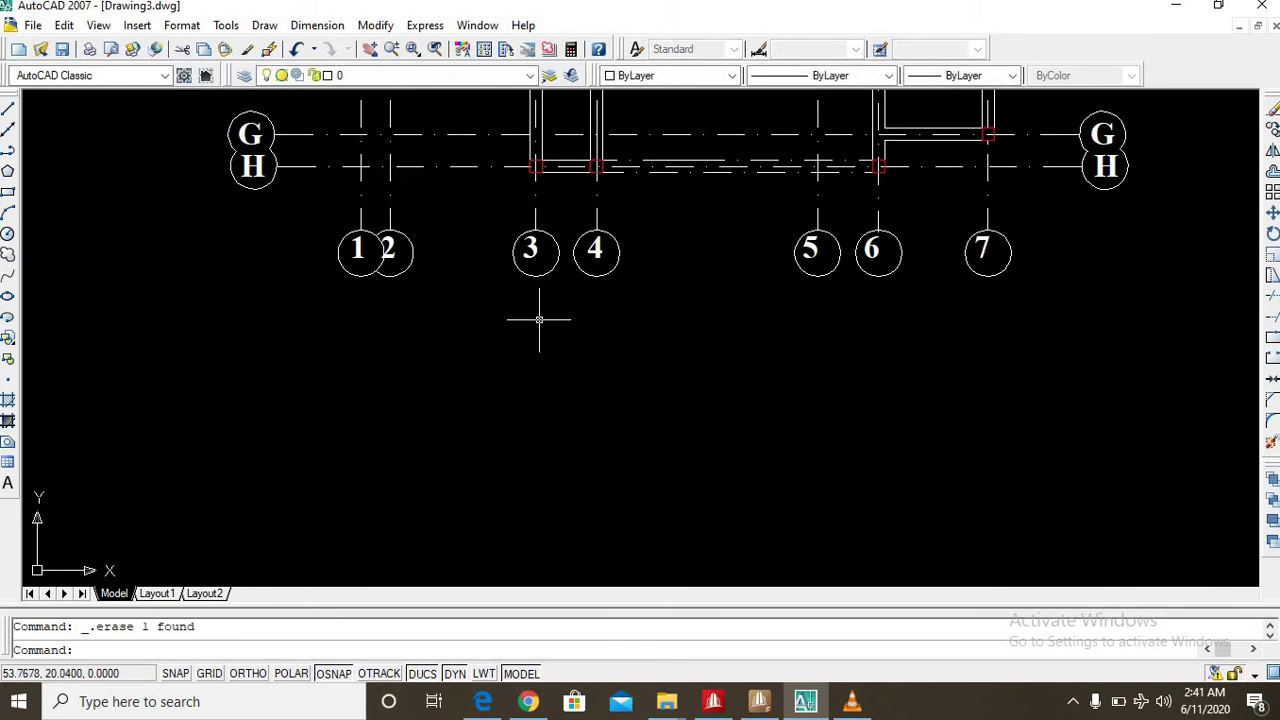
pyautogui.scroll(-5, 539, 320)
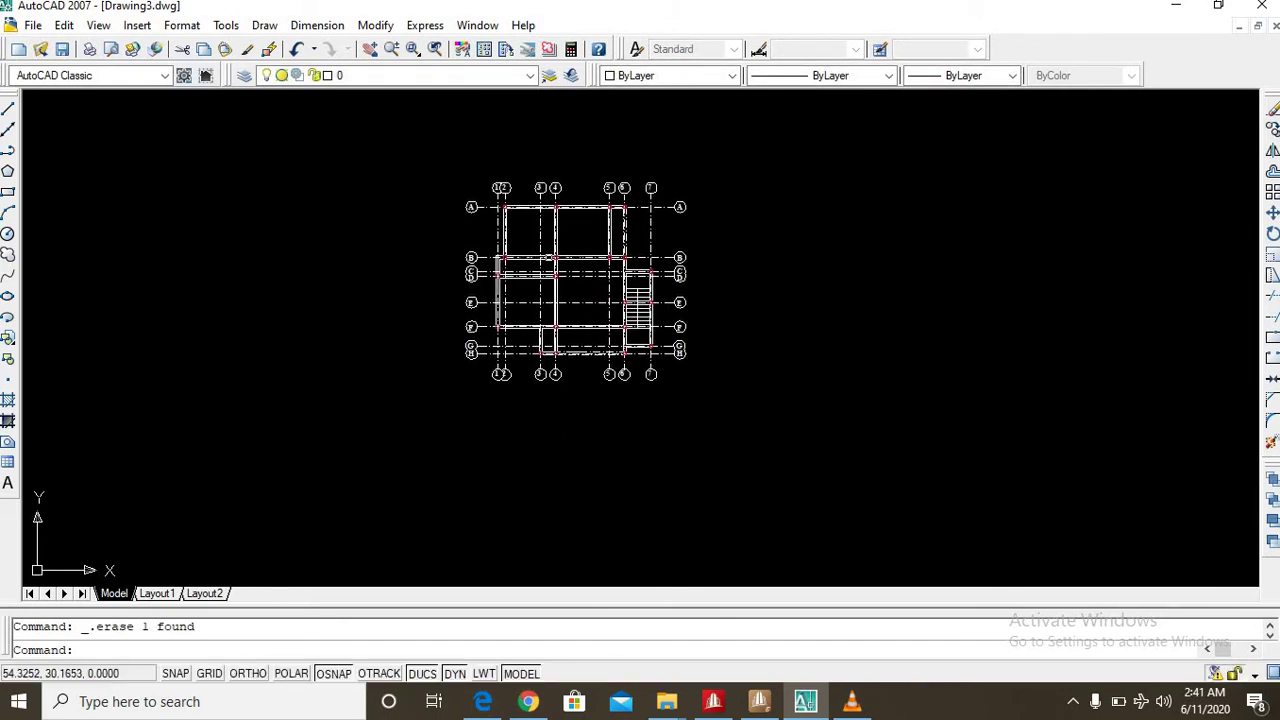
pyautogui.scroll(4, 544, 249)
pyautogui.moveTo(595, 400); pyautogui.dragTo(609, 331, button='middle')
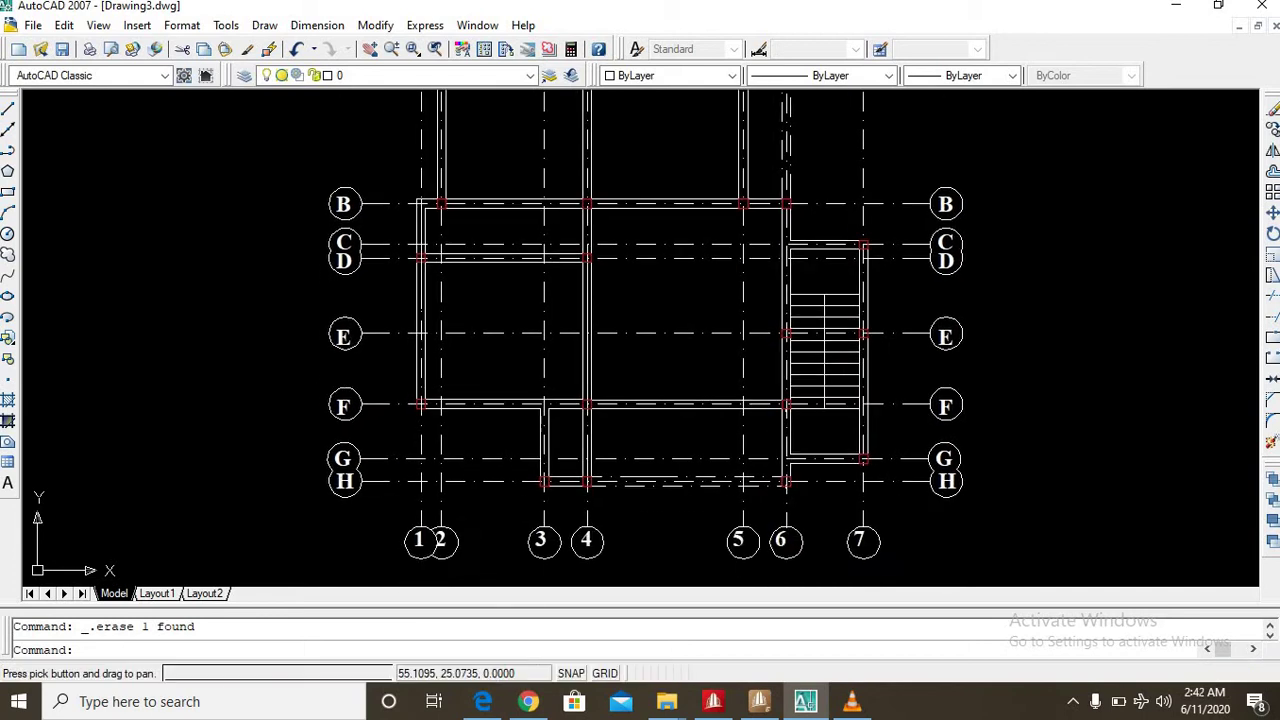
pyautogui.scroll(-5, 482, 352)
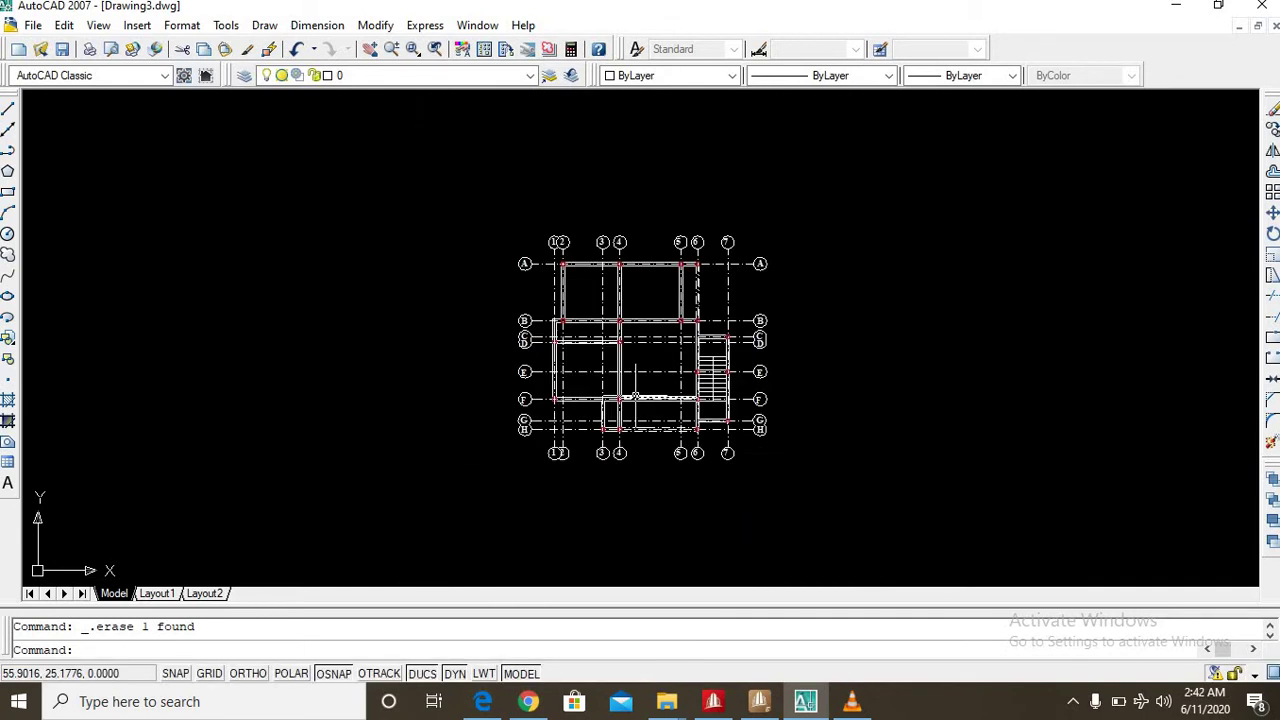
pyautogui.moveTo(523, 337); pyautogui.dragTo(480, 291, button='middle')
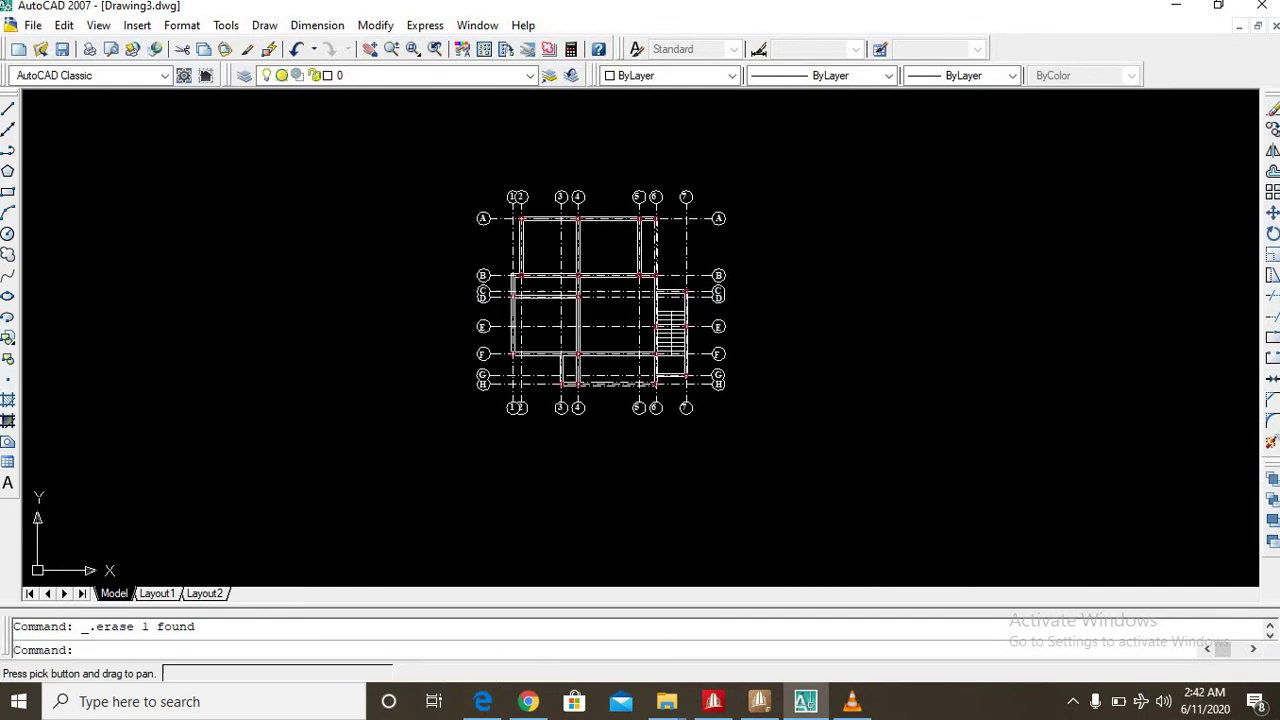
# Save As 'tutorial1' on the Desktop with file type AutoCAD 2007 DXF (*.dxf)
pyautogui.click(33, 26)
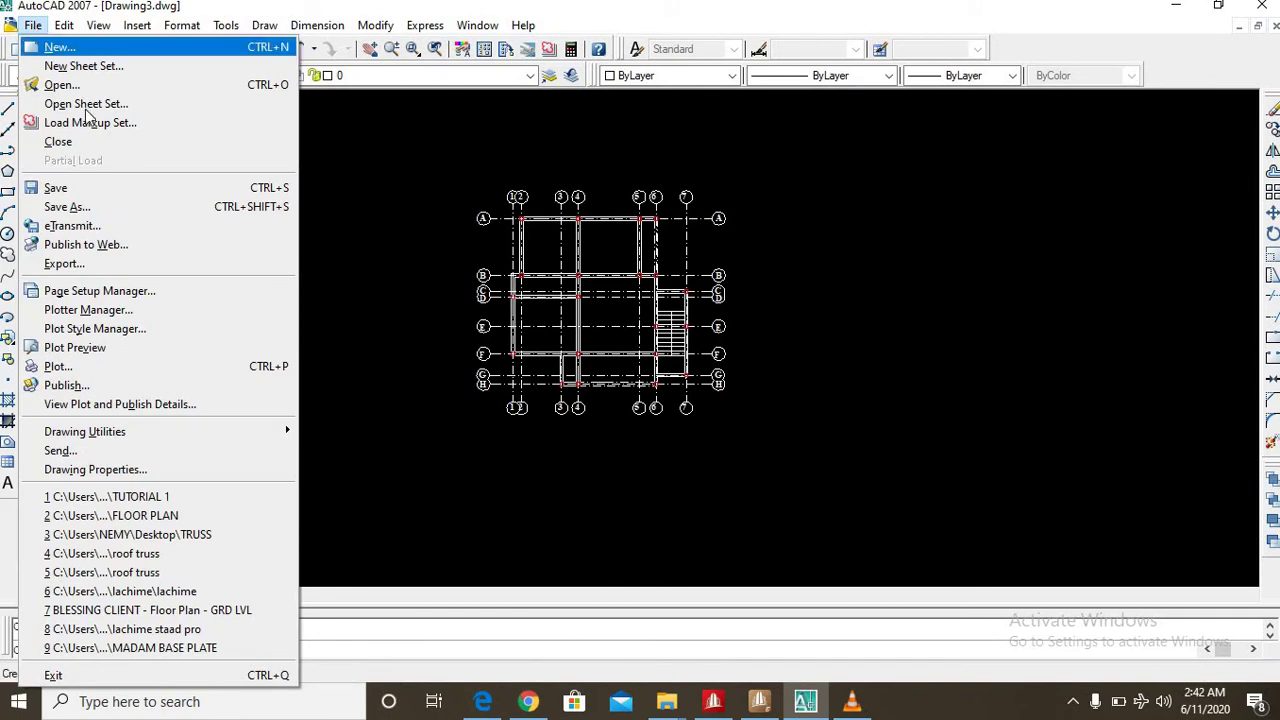
pyautogui.click(70, 207)
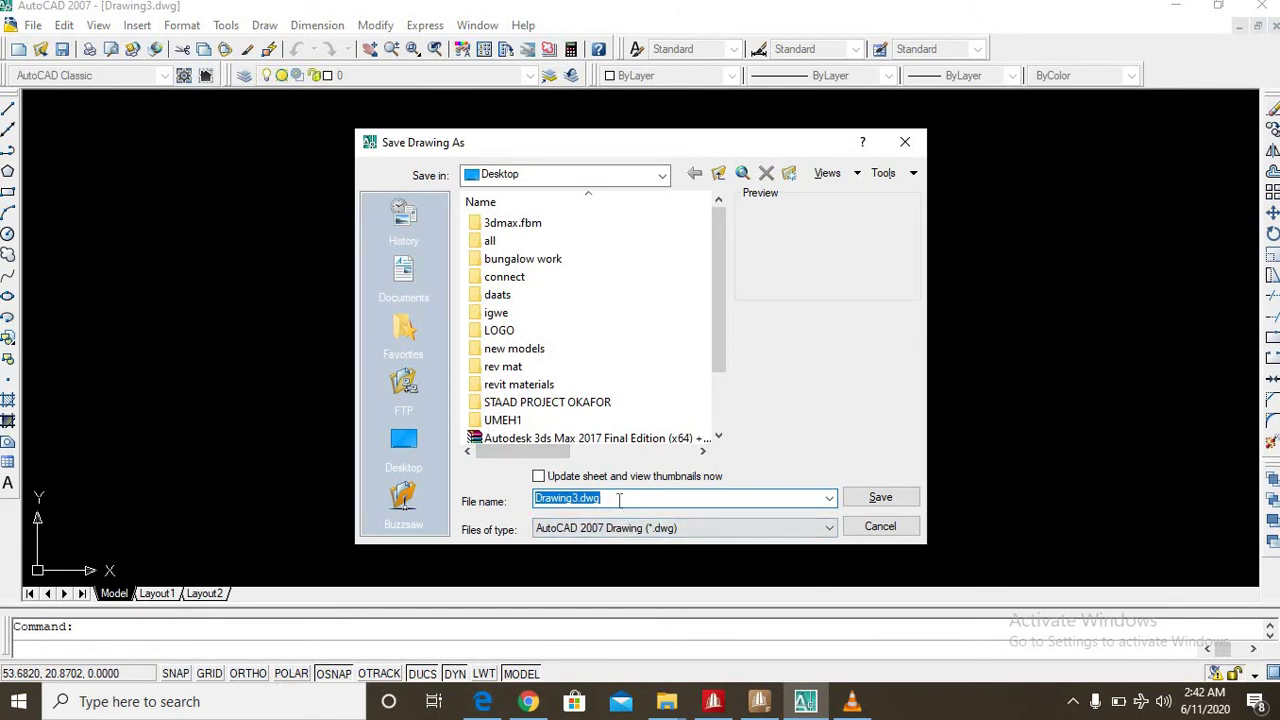
pyautogui.write('tutorial1')
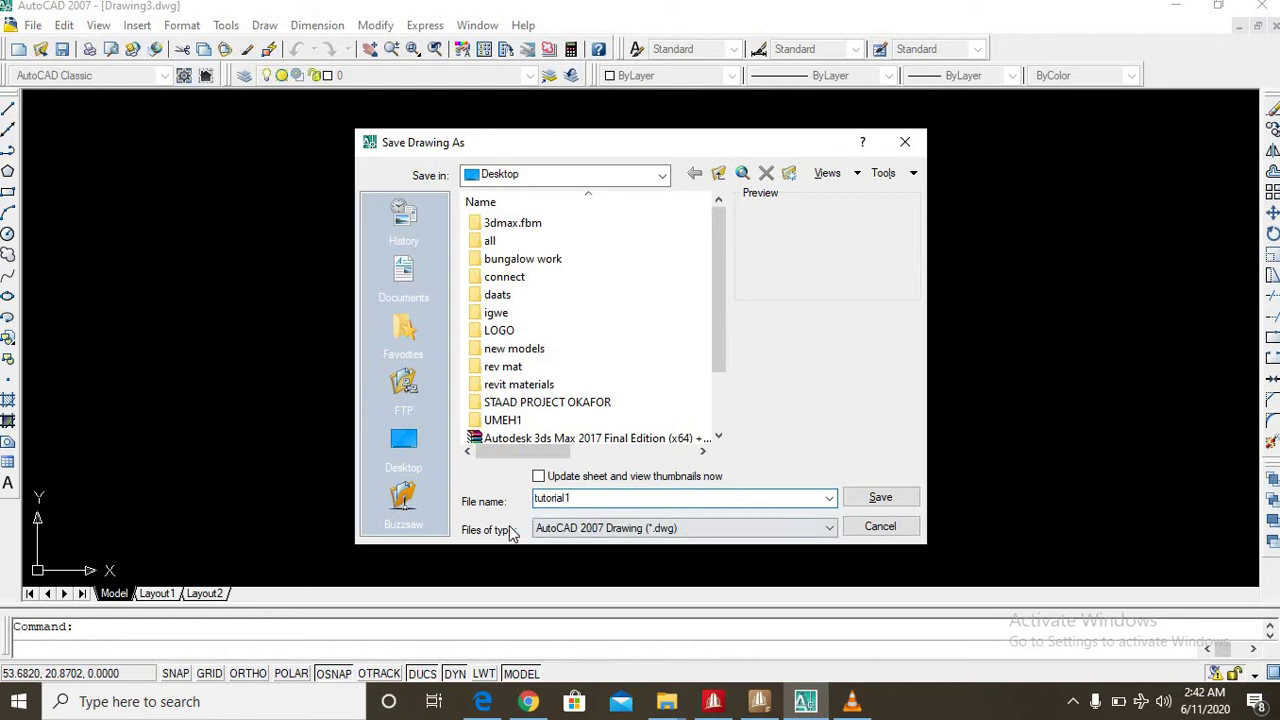
pyautogui.click(731, 533)
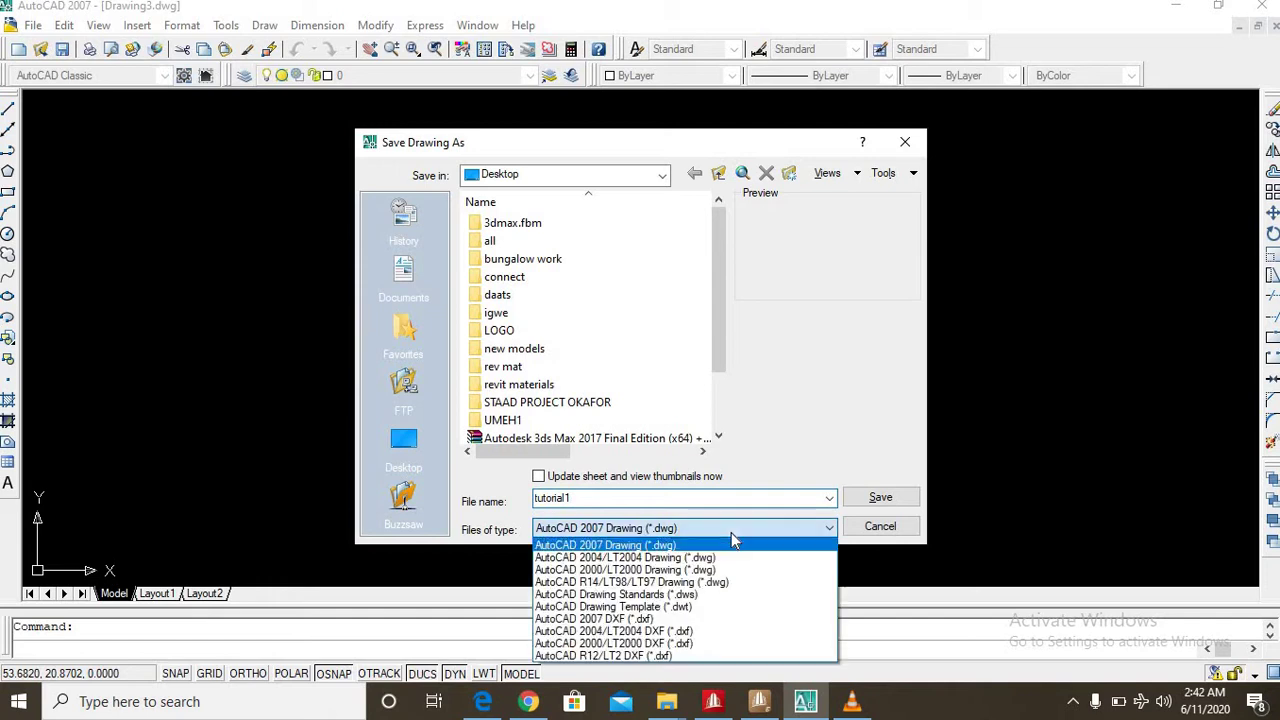
pyautogui.click(662, 619)
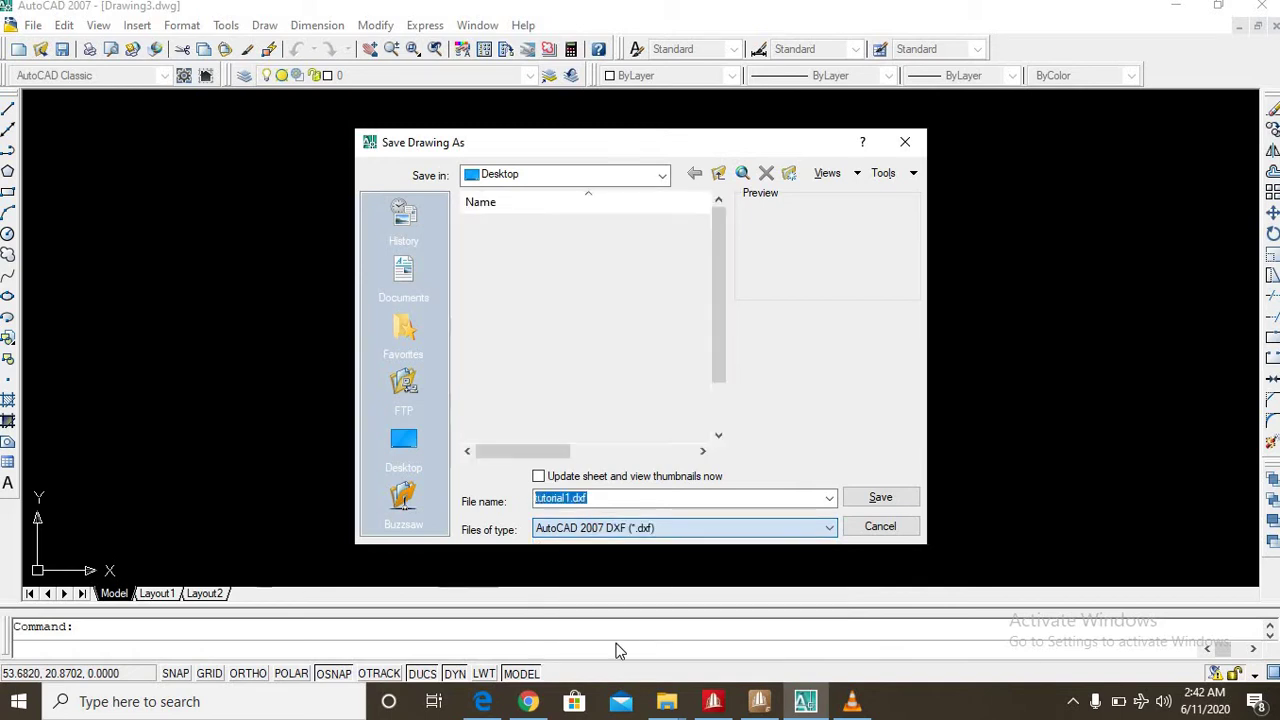
pyautogui.click(884, 497)
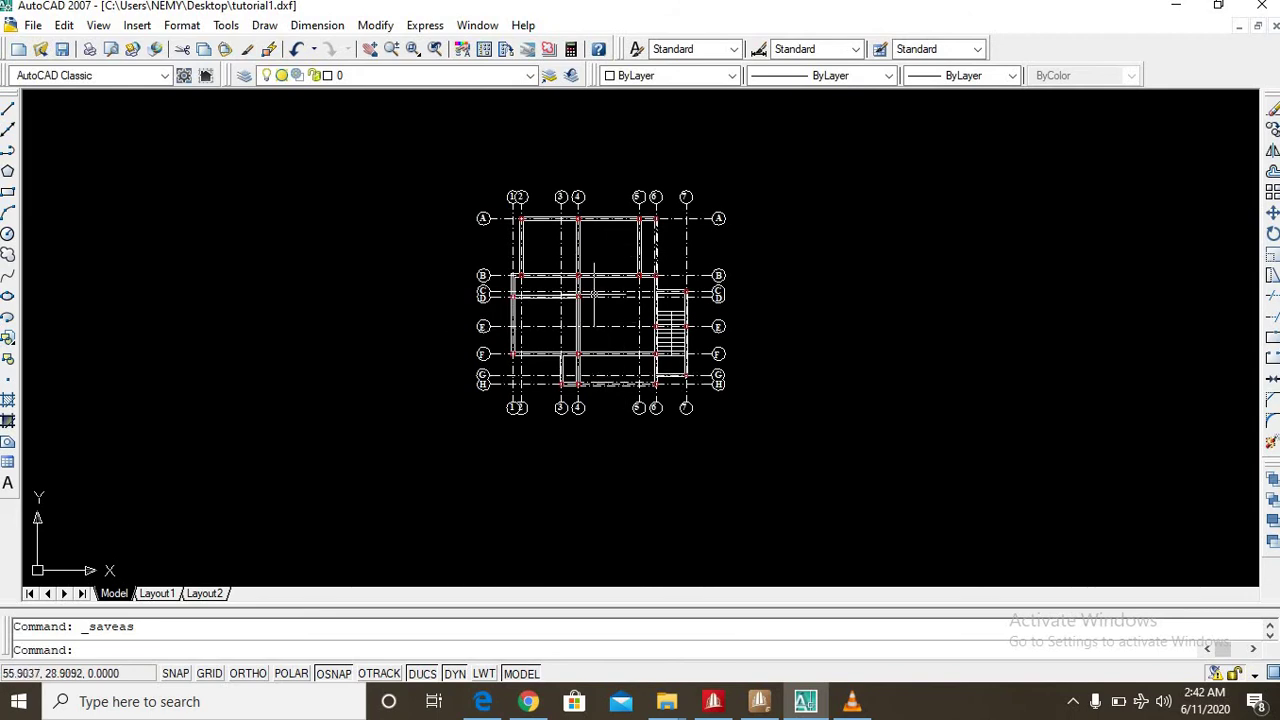
# Close tutorial1.dxf, answering No to saving changes and dismissing the format prompt
pyautogui.scroll(3, 594, 294)
pyautogui.scroll(-5, 590, 294)
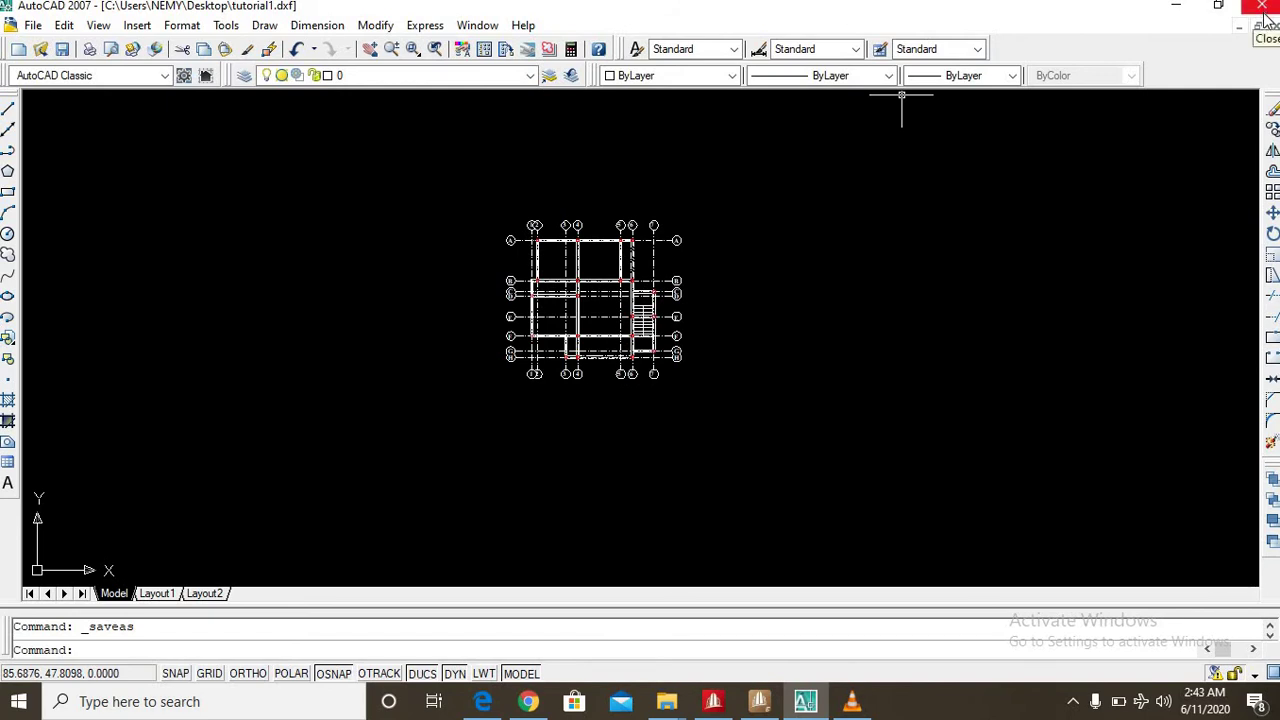
pyautogui.click(1260, 20)
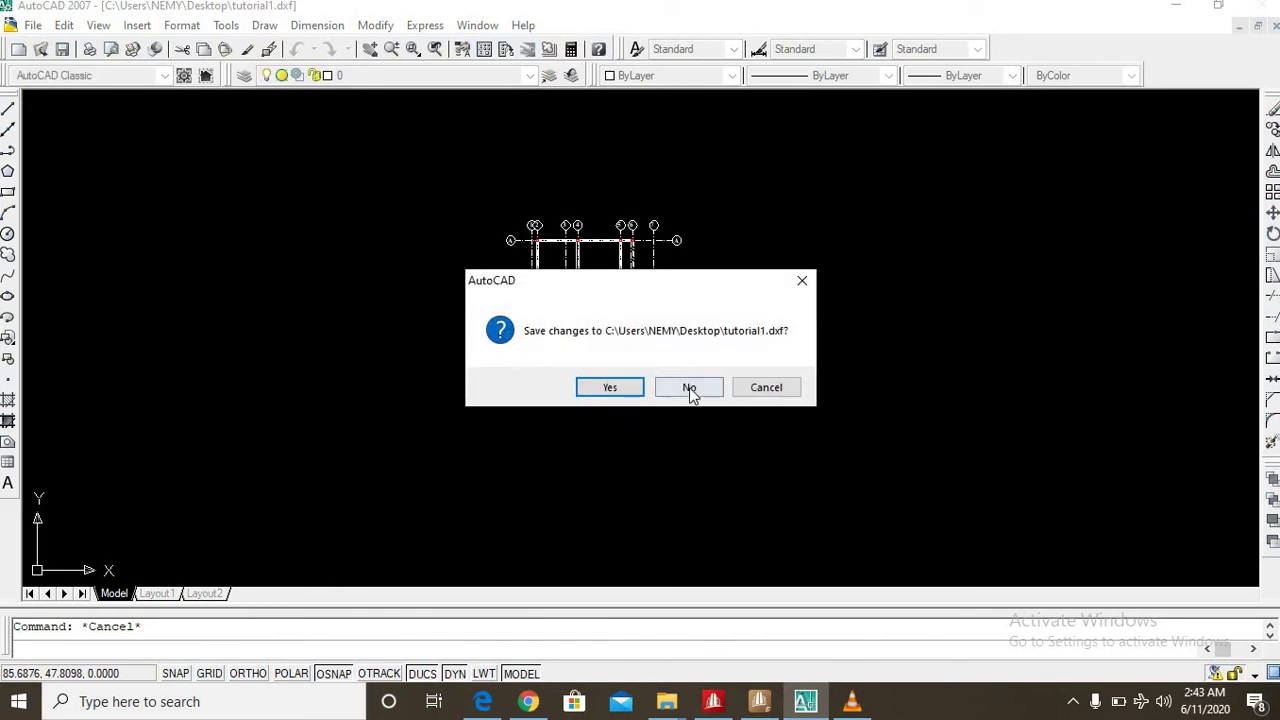
pyautogui.click(690, 390)
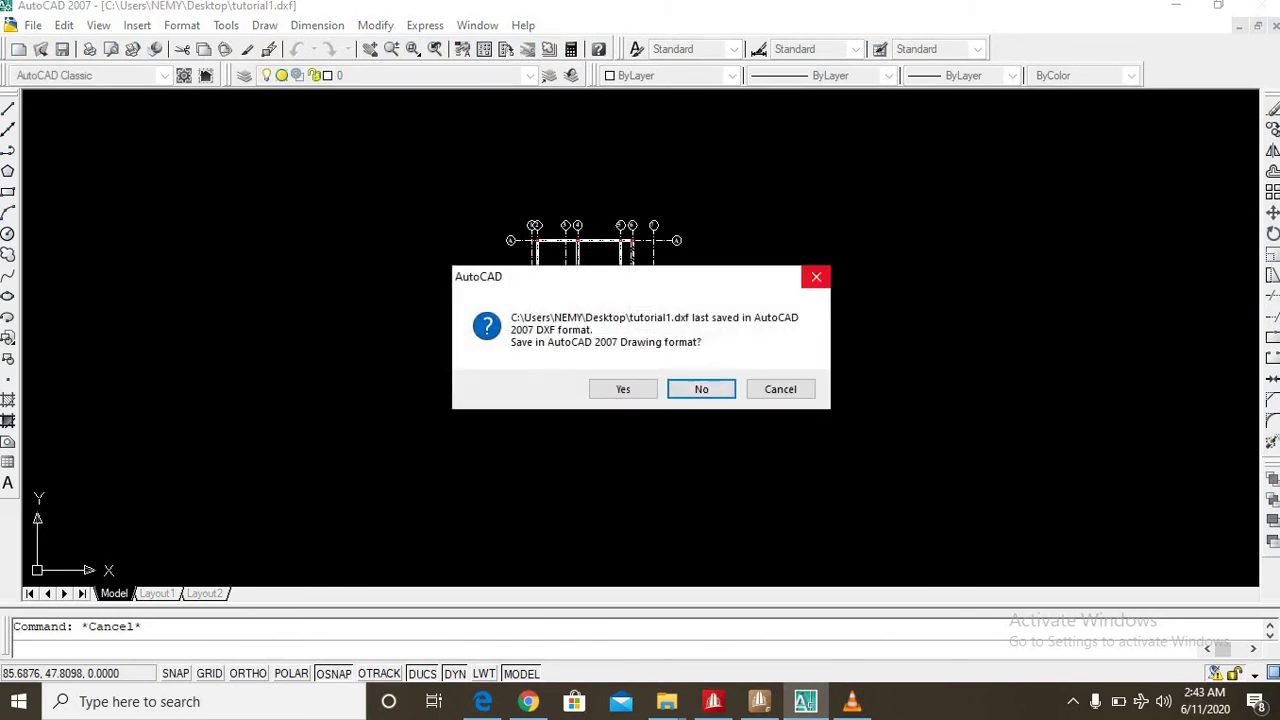
pyautogui.click(816, 277)
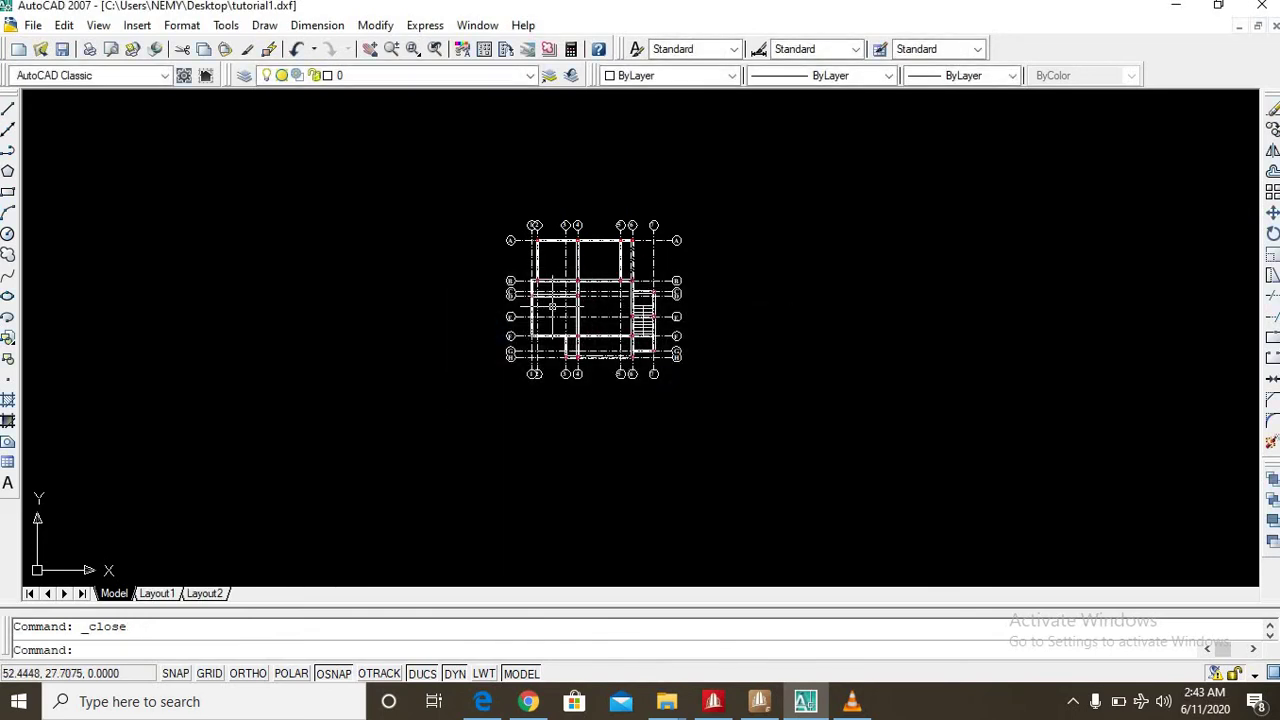
pyautogui.scroll(-5, 550, 308)
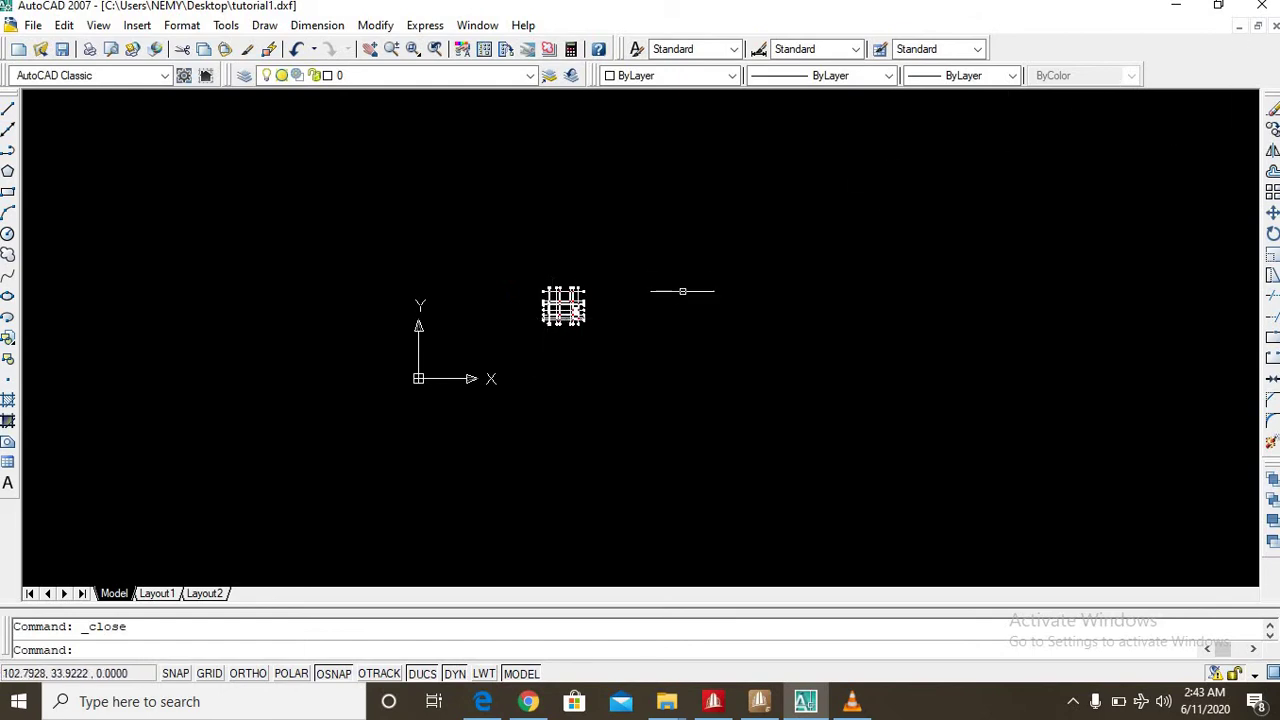
pyautogui.scroll(-2, 540, 295)
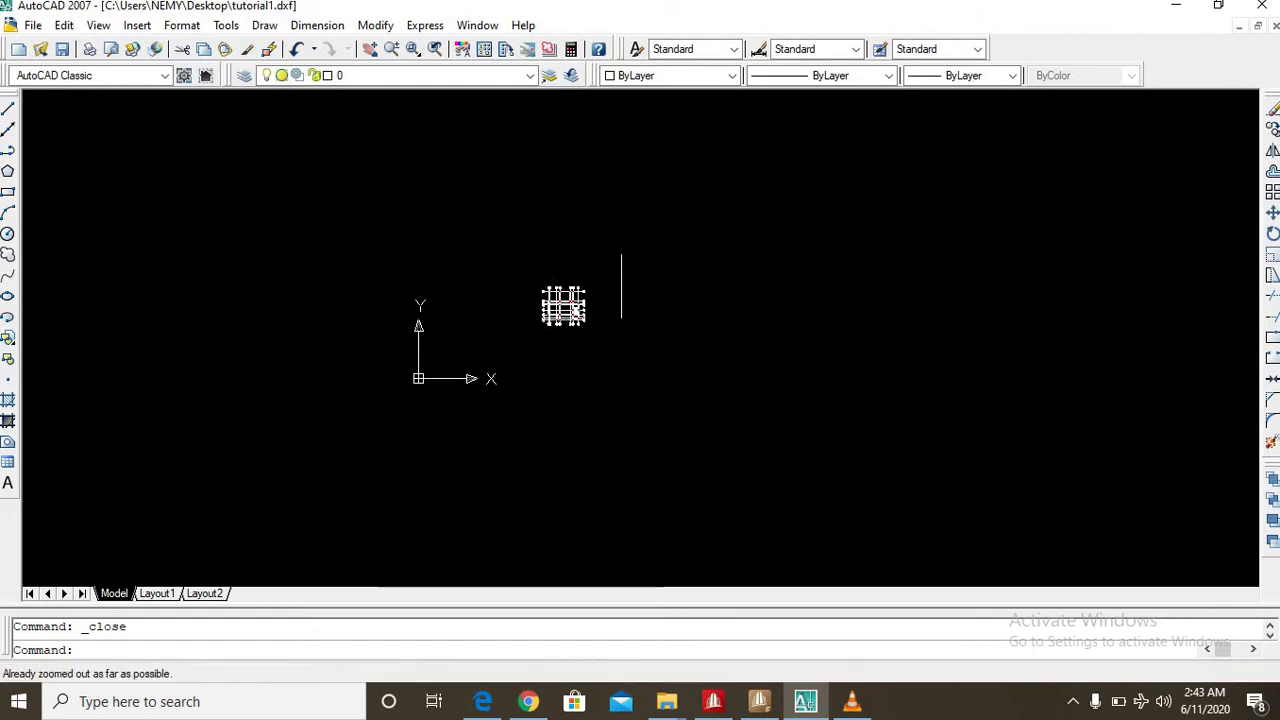
pyautogui.click(1262, 25)
pyautogui.click(676, 392)
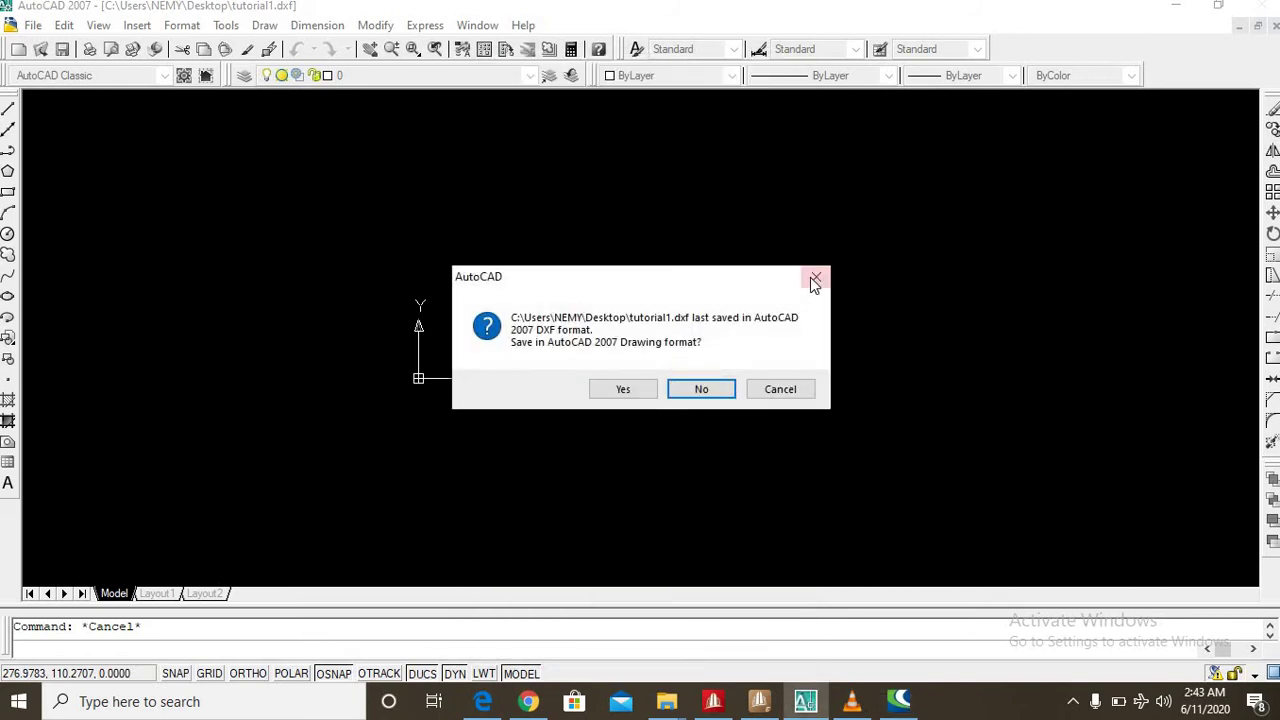
pyautogui.click(816, 277)
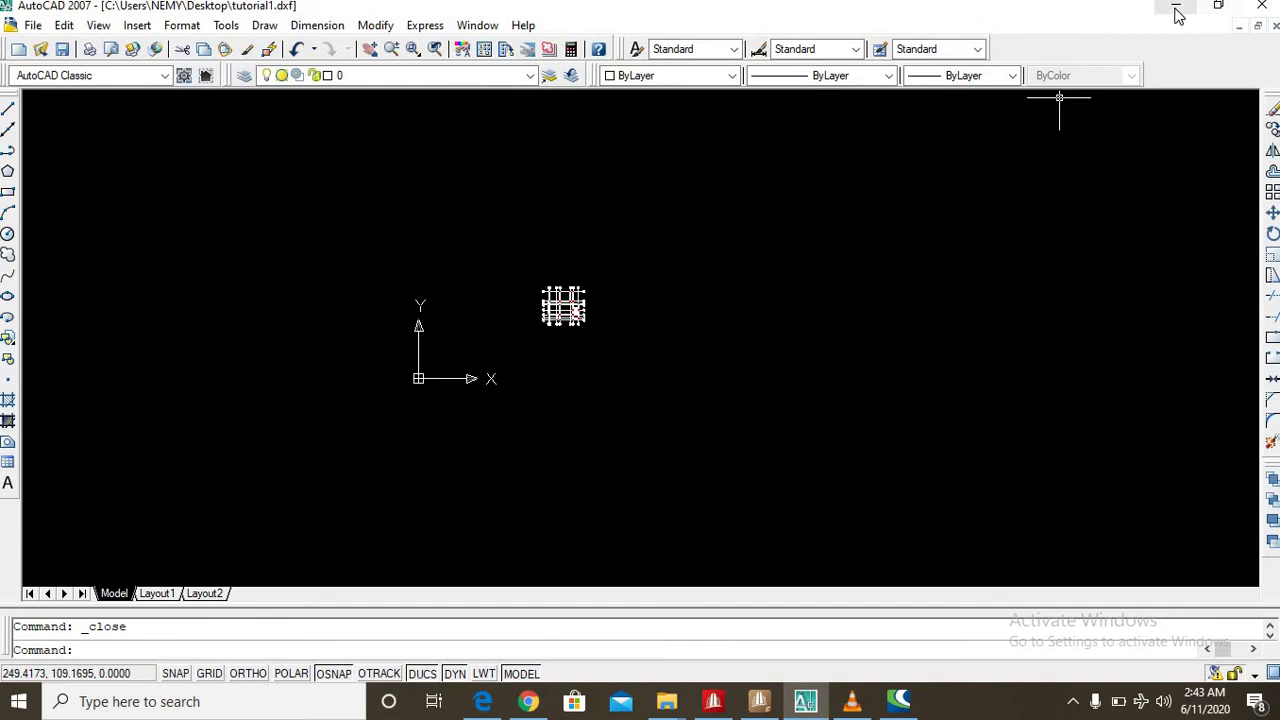
pyautogui.click(1240, 28)
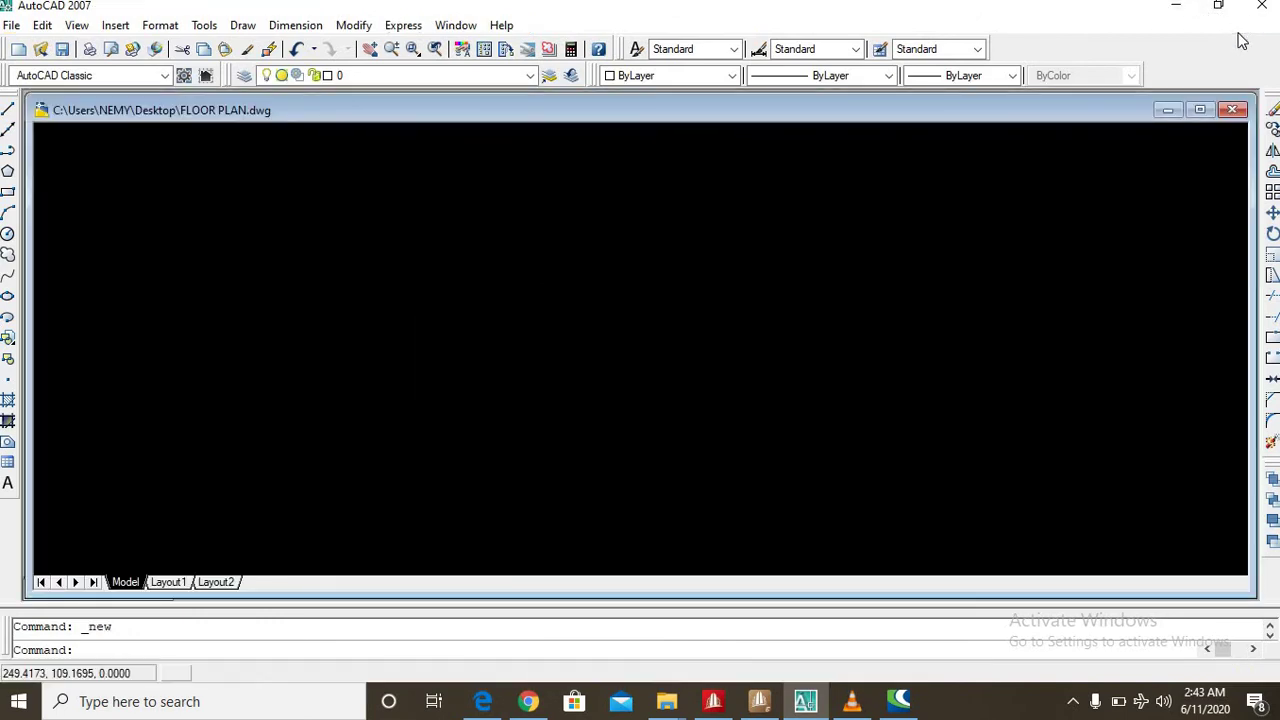
# Minimize AutoCAD, close the Bentley CONNECTION sign-in window, and start Orion 18
pyautogui.click(1176, 6)
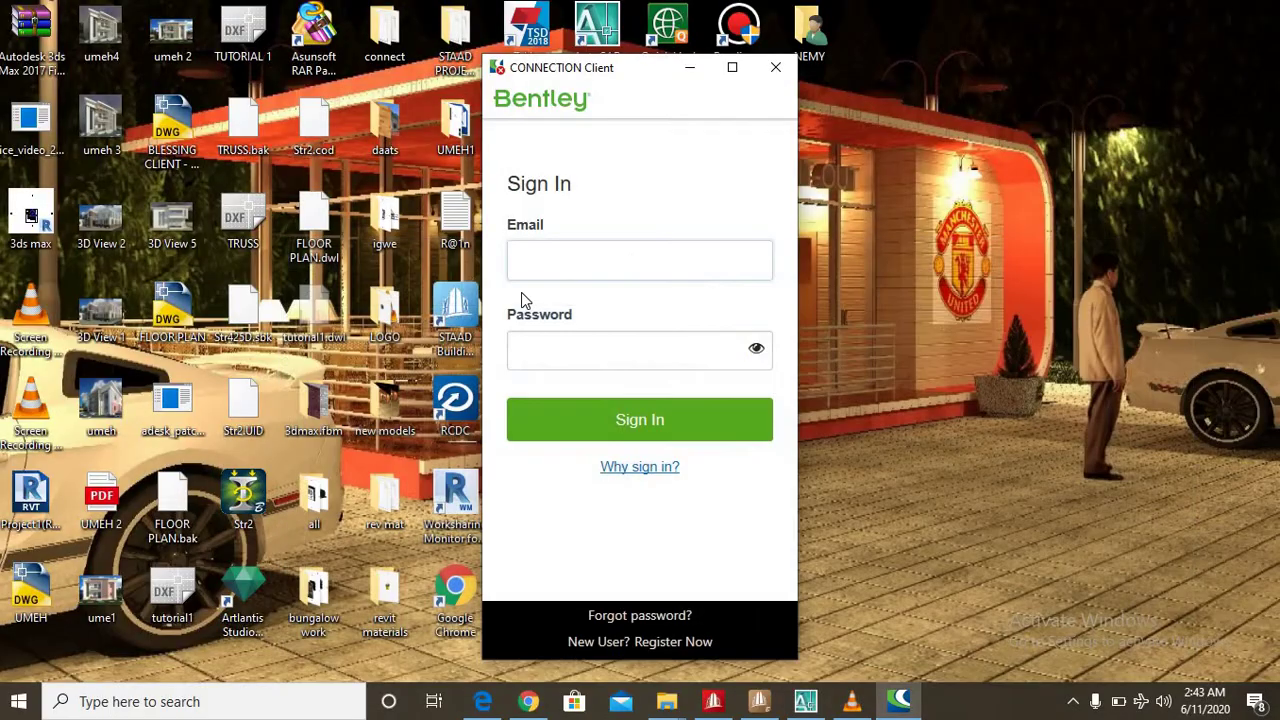
pyautogui.click(775, 67)
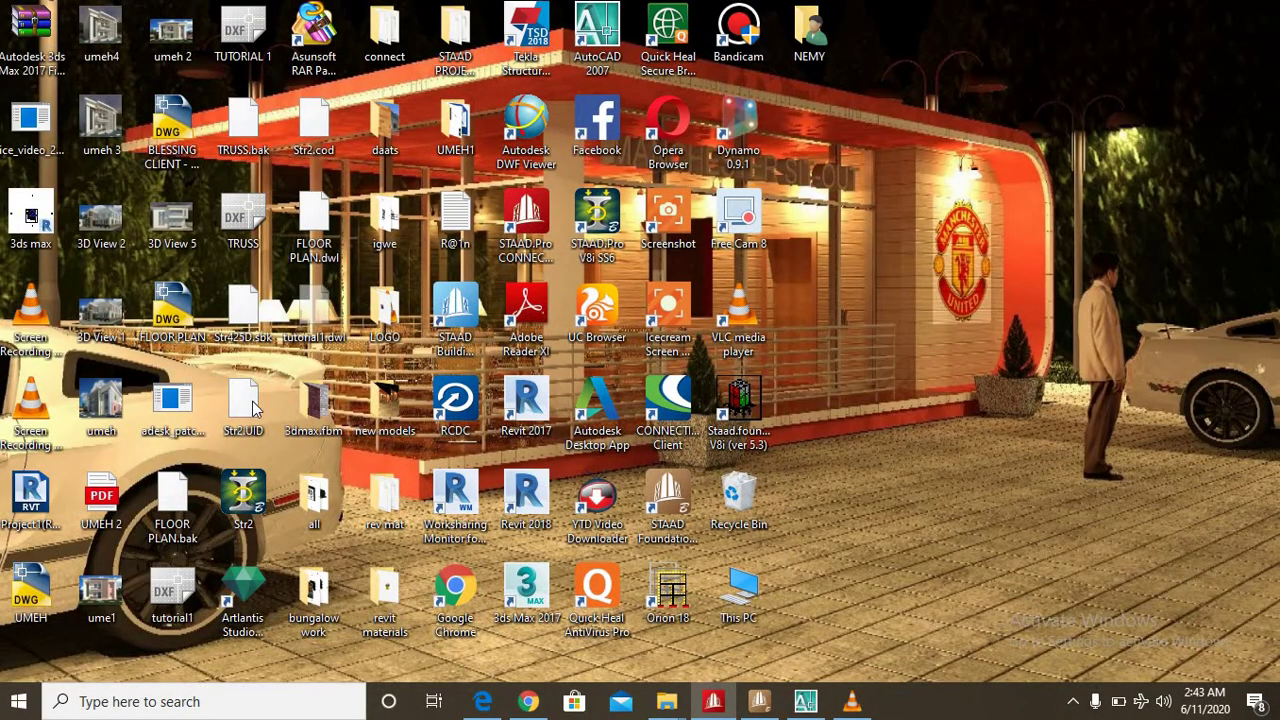
pyautogui.click(452, 55)
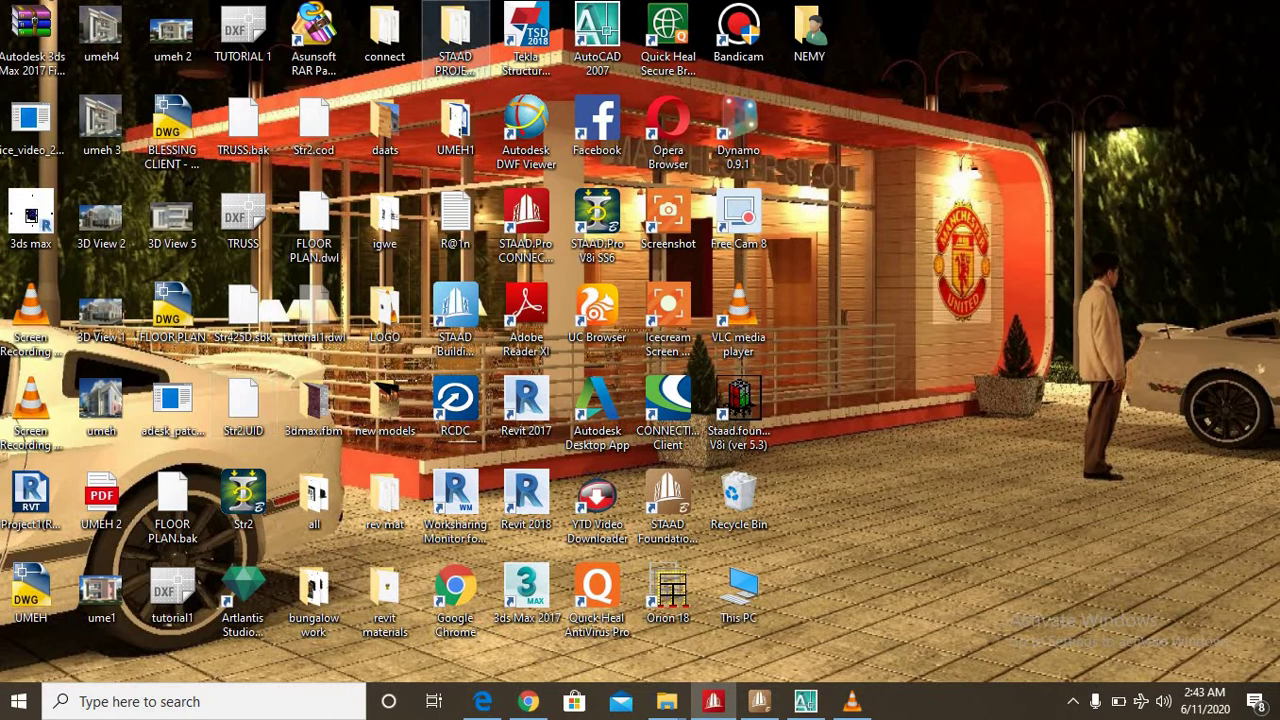
pyautogui.doubleClick(684, 576)
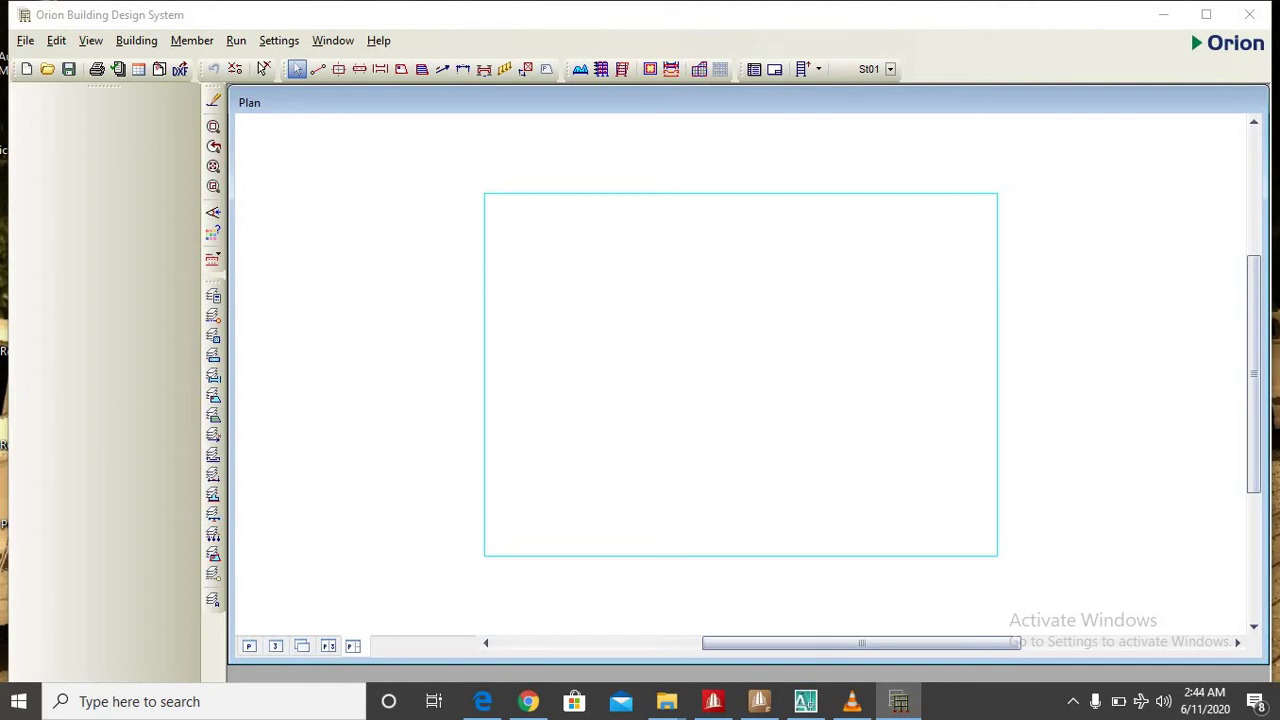
# Create a new project with Project Code 'flats' from the Open Project list
pyautogui.click(47, 68)
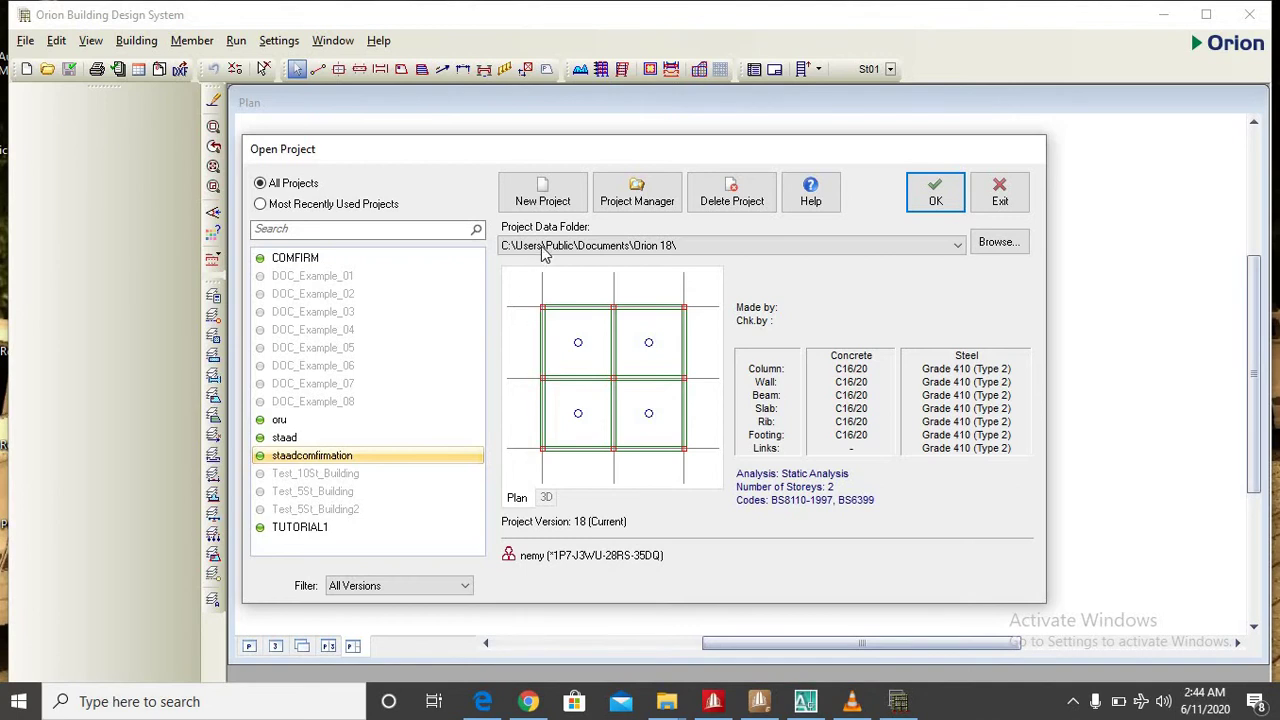
pyautogui.click(559, 199)
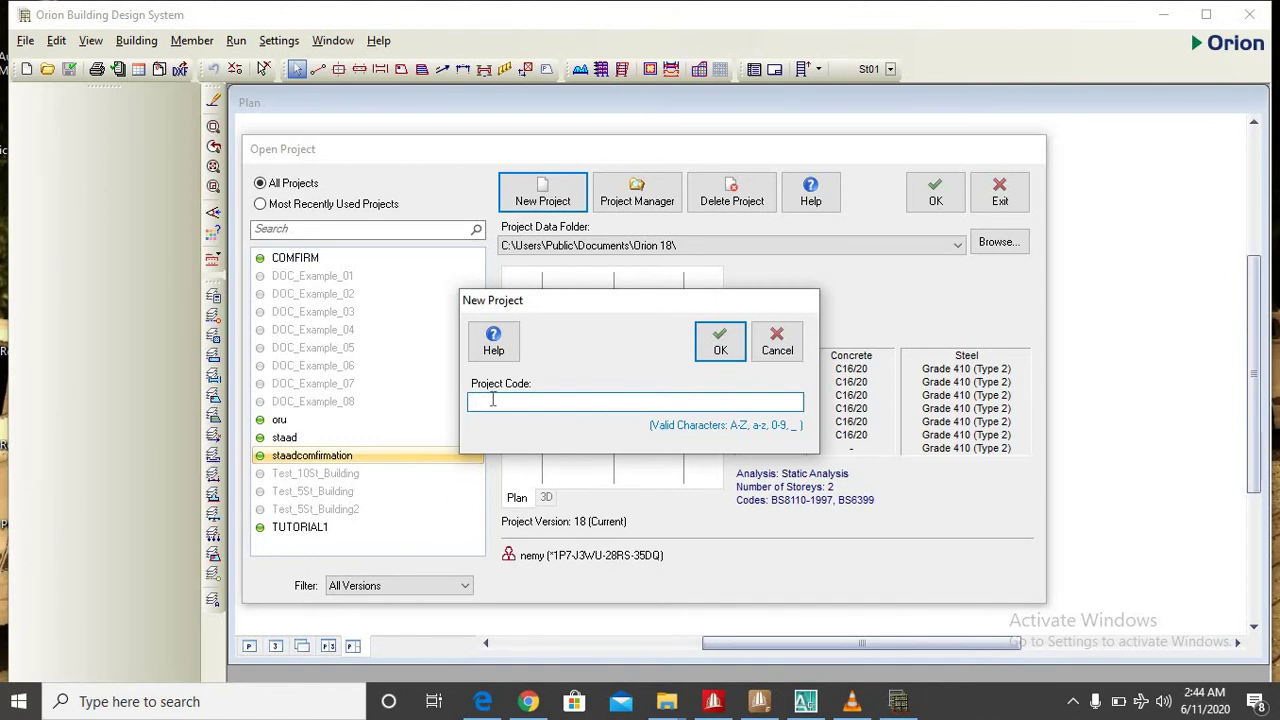
pyautogui.write('t')
pyautogui.press('BackSpace')
pyautogui.write('flats')
pyautogui.click(719, 342)
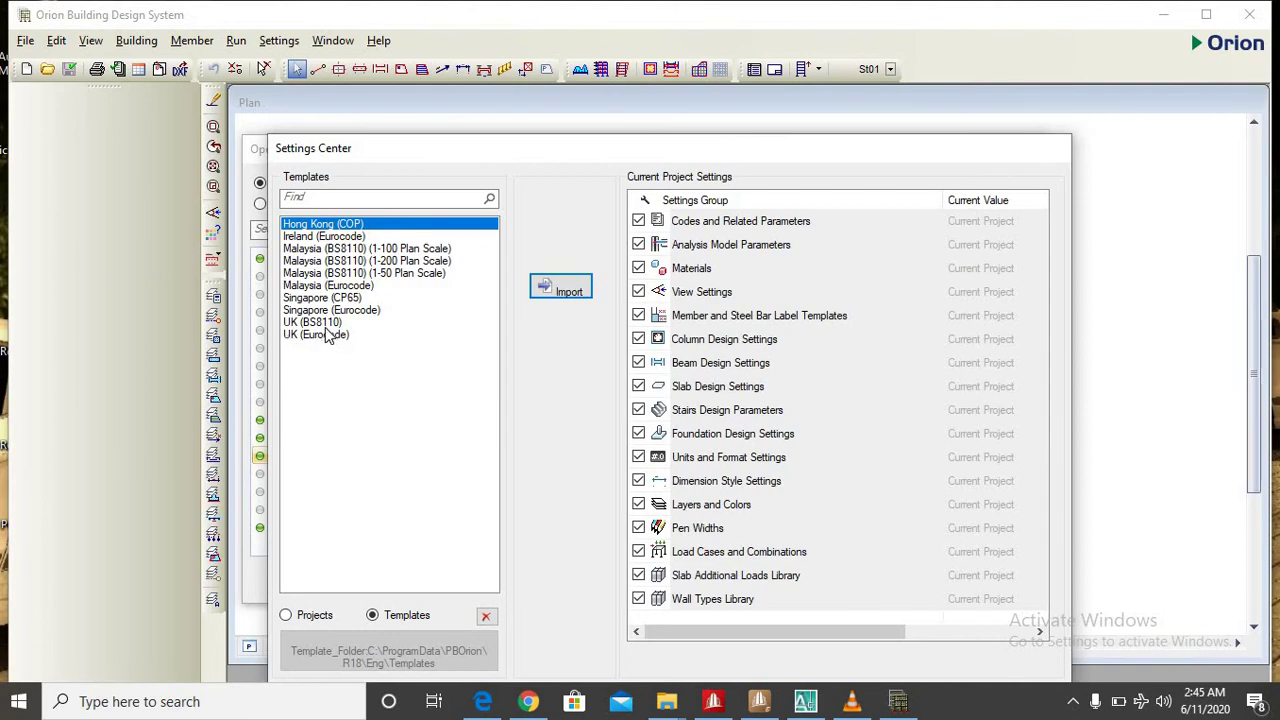
# Import the UK (BS8110) template from the Settings Center templates list
pyautogui.click(325, 325)
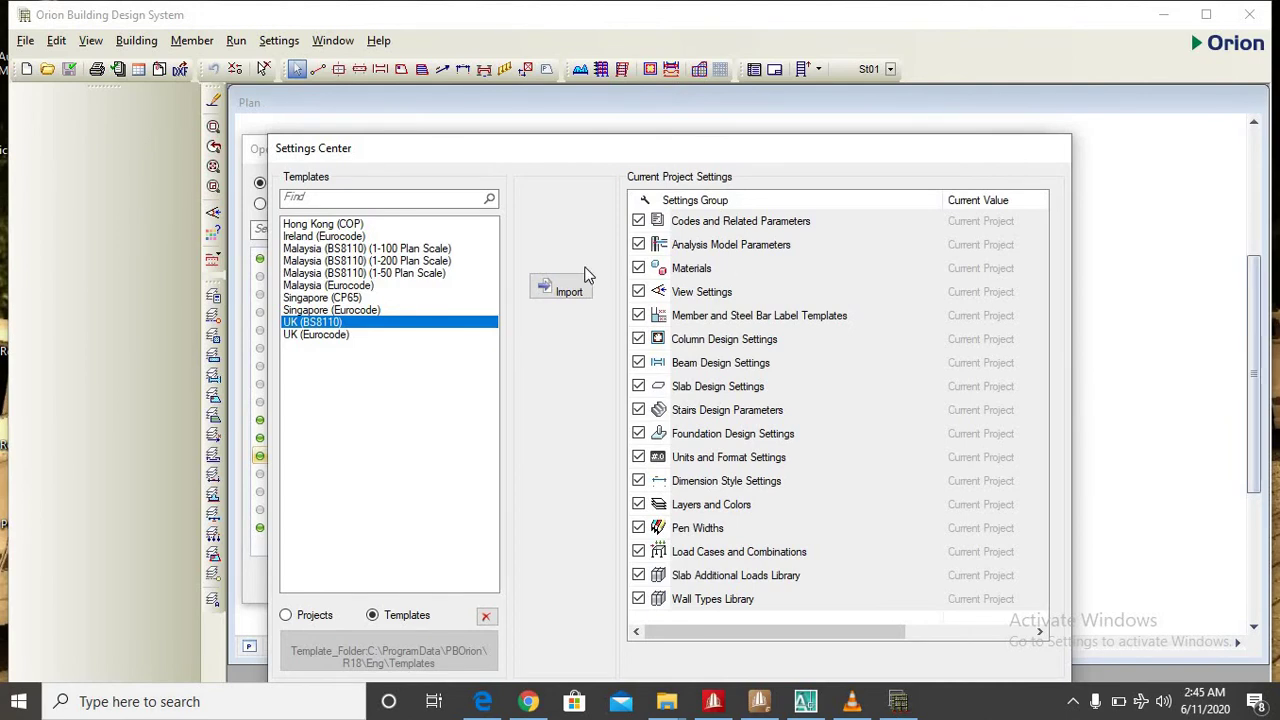
pyautogui.click(564, 287)
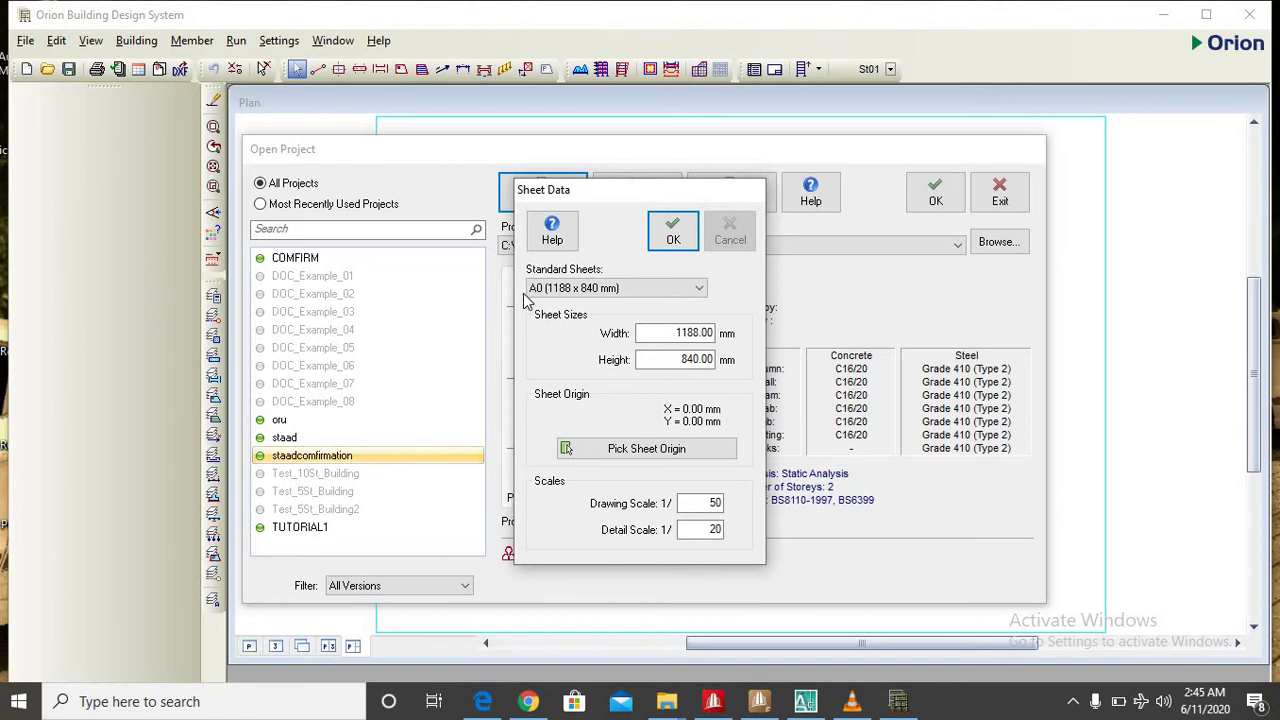
# Keep A0 (1188 x 840 mm) as the standard sheet in Sheet Data and confirm
pyautogui.click(645, 290)
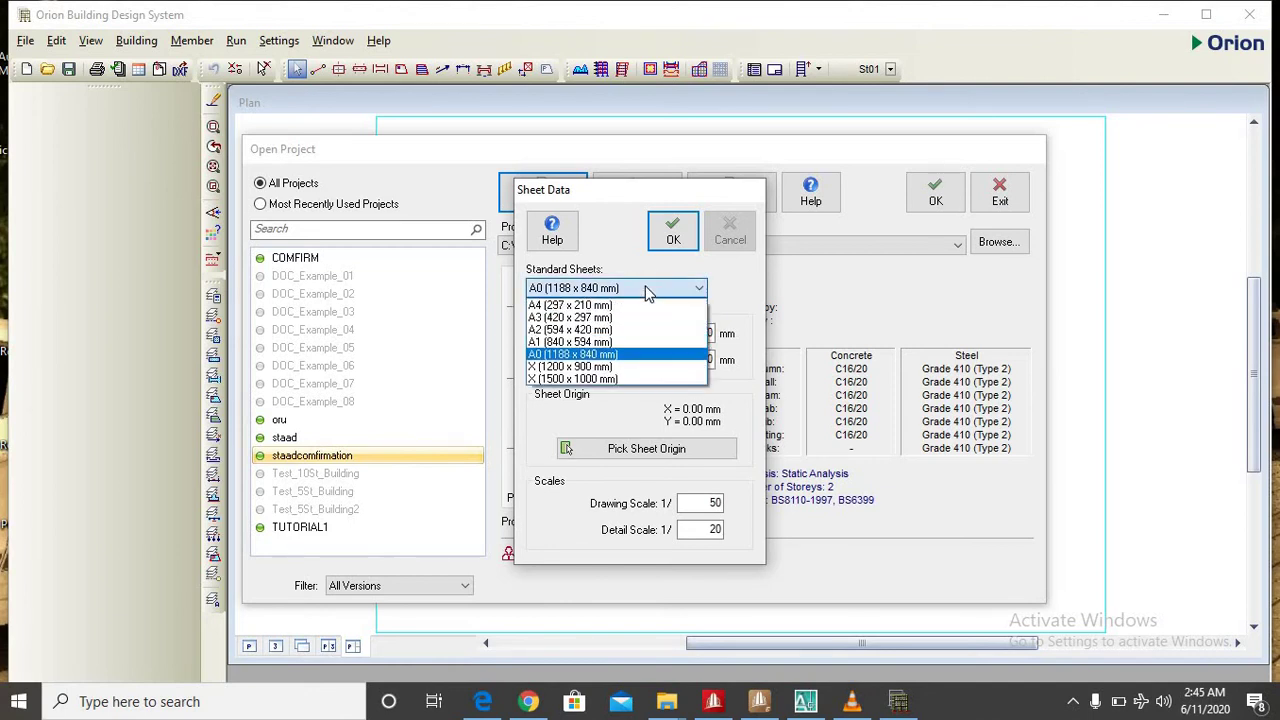
pyautogui.click(574, 356)
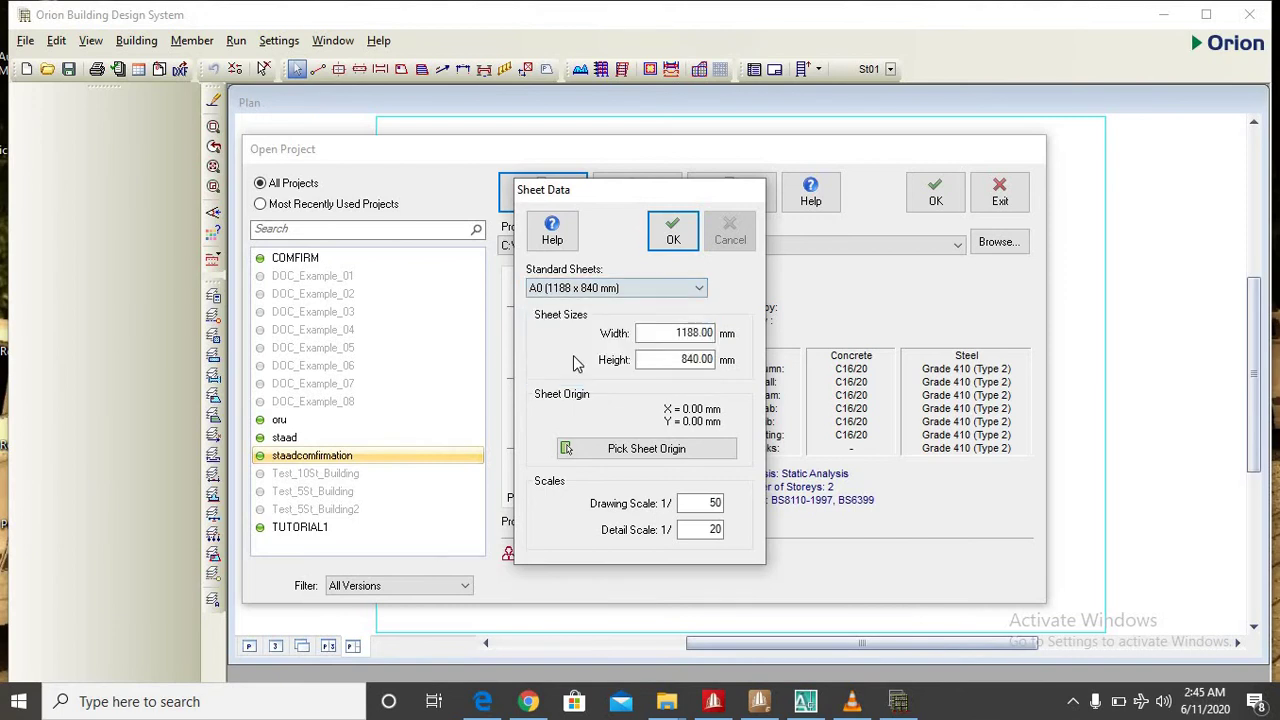
pyautogui.click(673, 230)
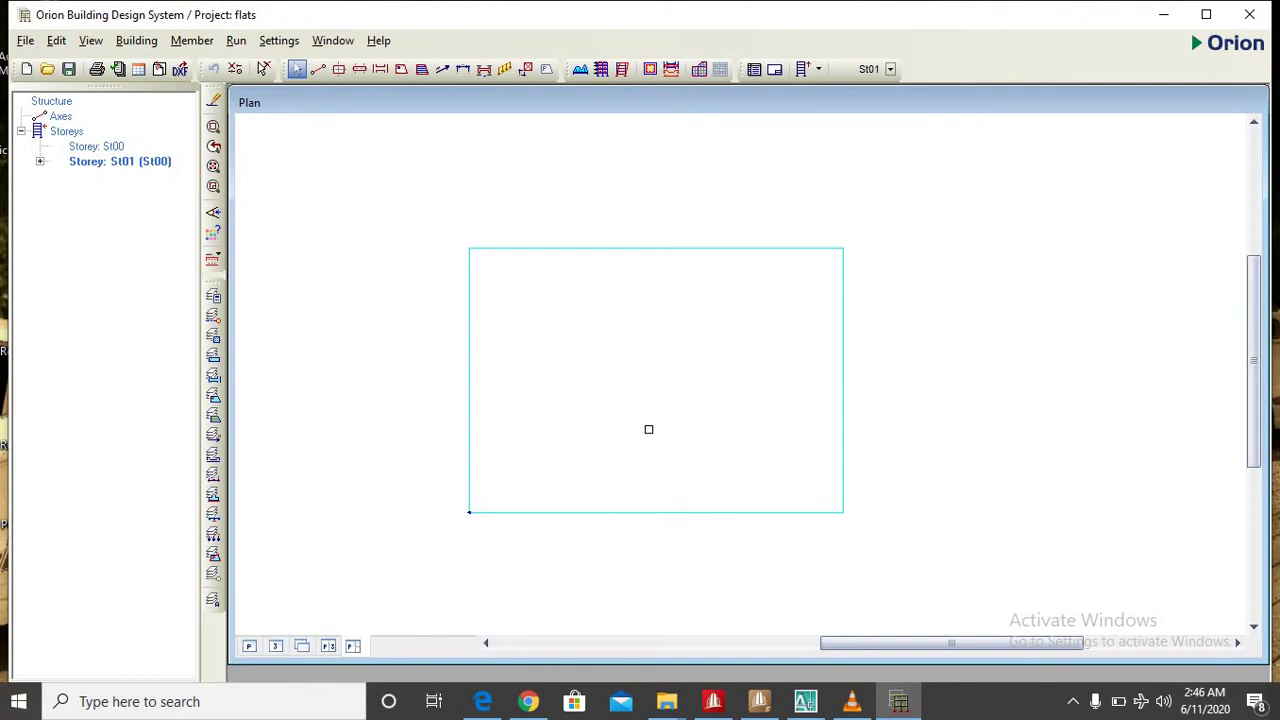
# Choose External Reference Drawing under File > Model/File Import
pyautogui.scroll(-1, 648, 359)
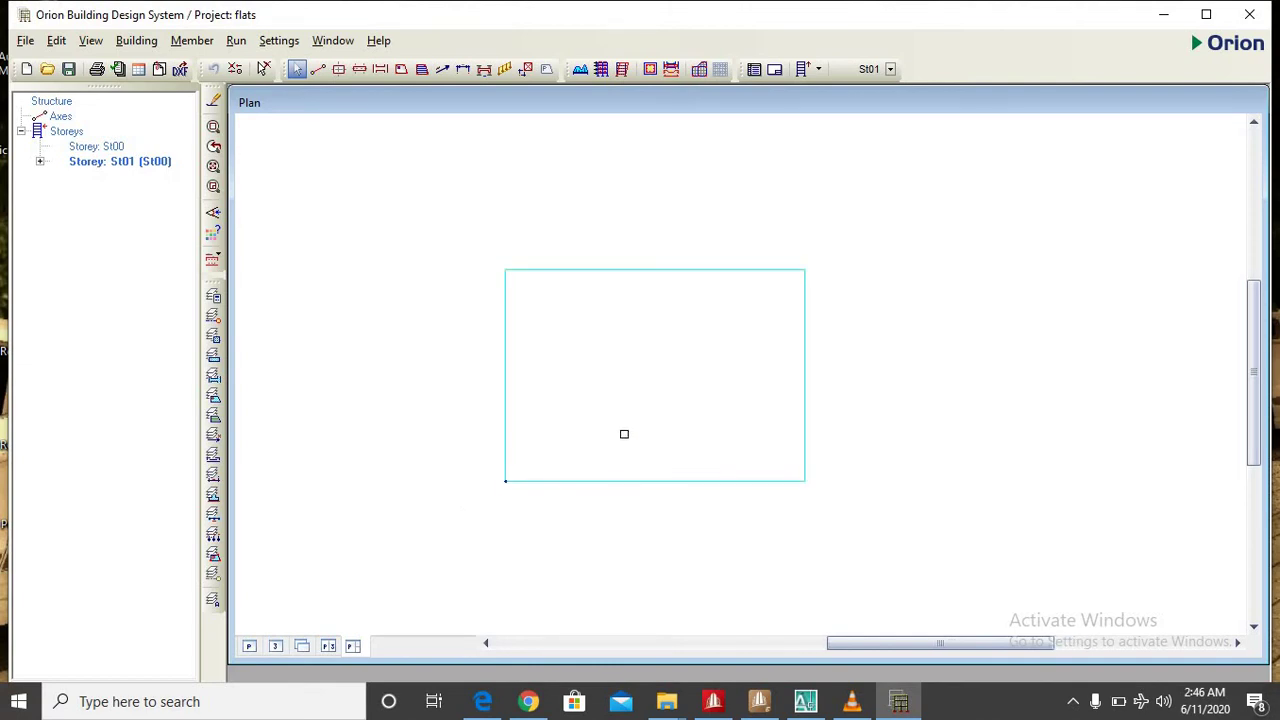
pyautogui.scroll(2, 624, 434)
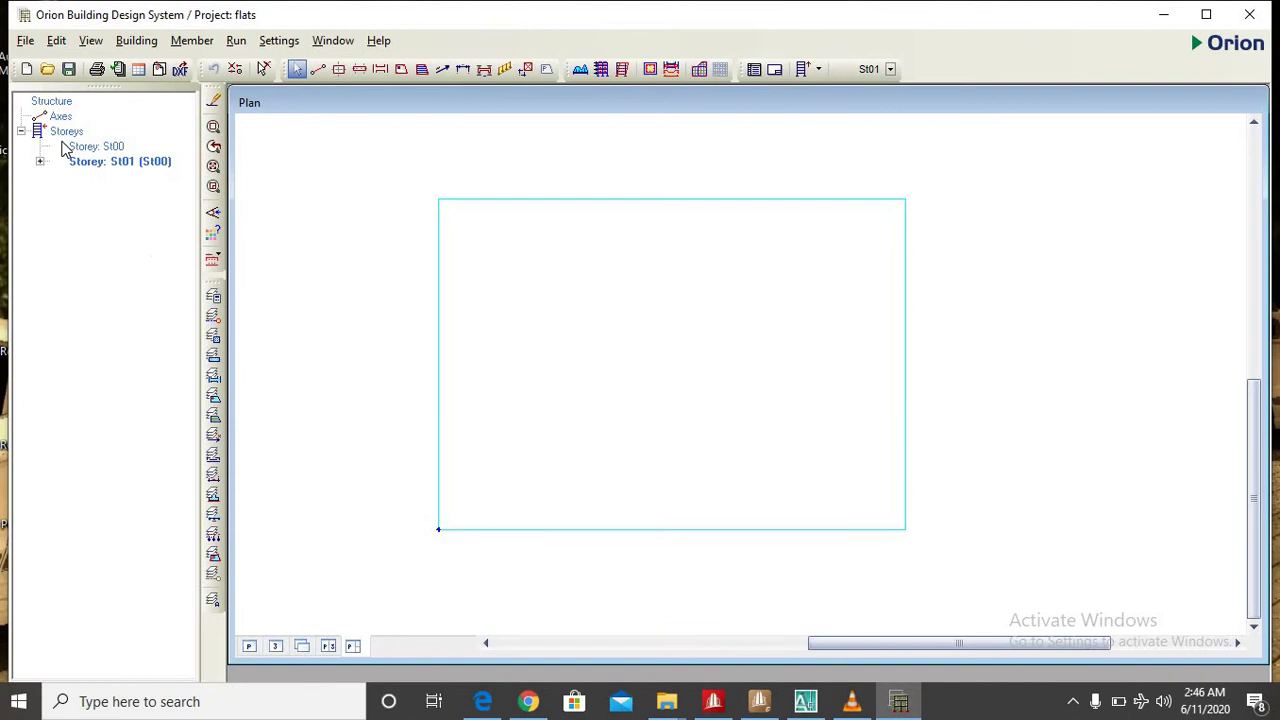
pyautogui.click(21, 42)
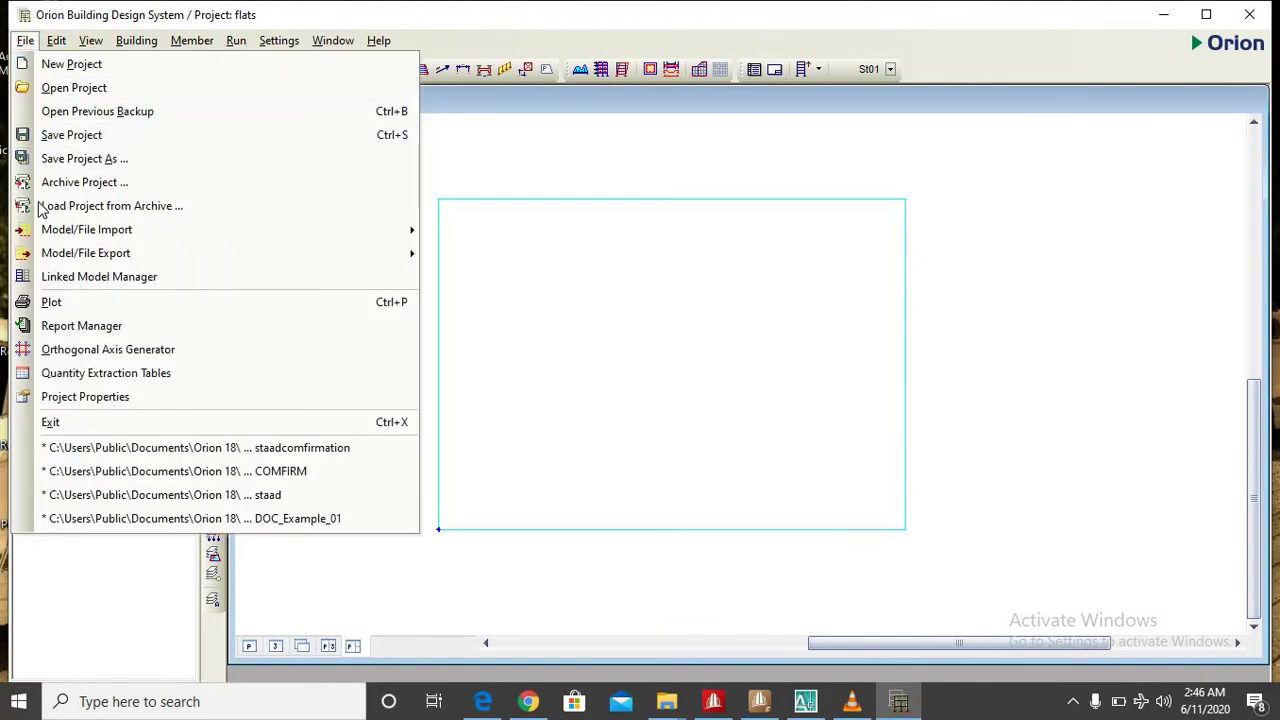
pyautogui.moveTo(47, 229)
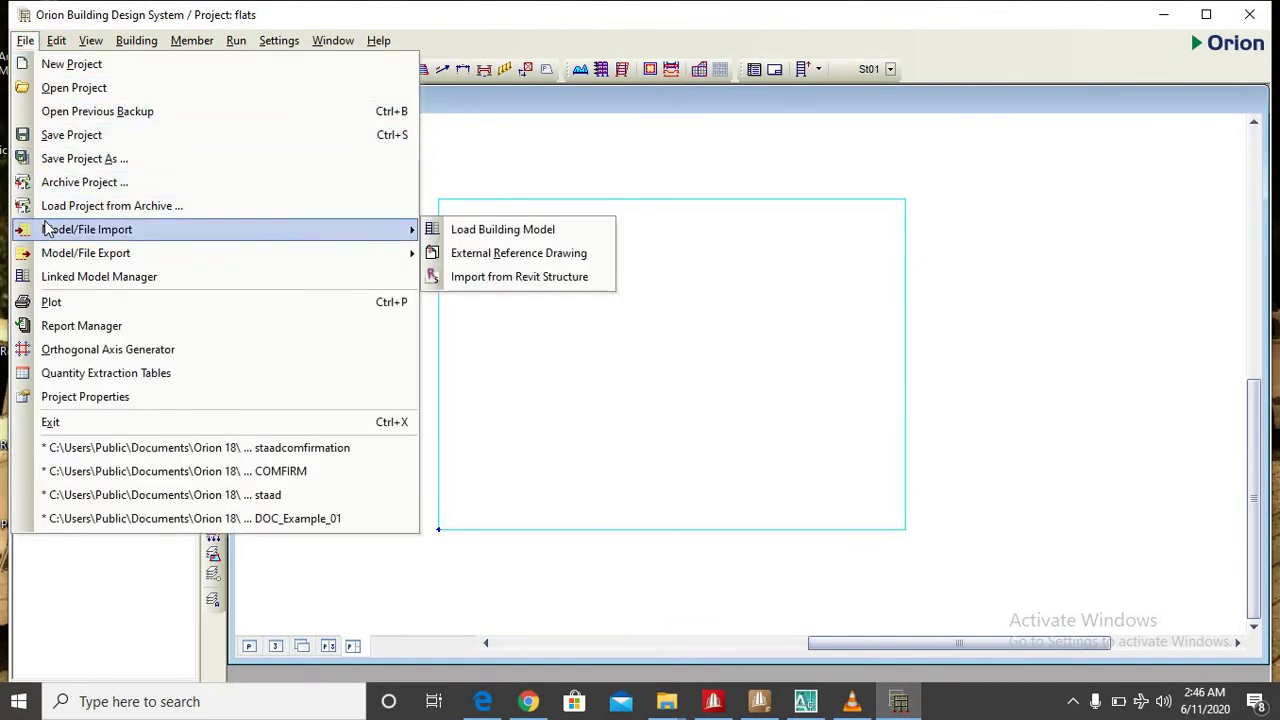
pyautogui.click(515, 258)
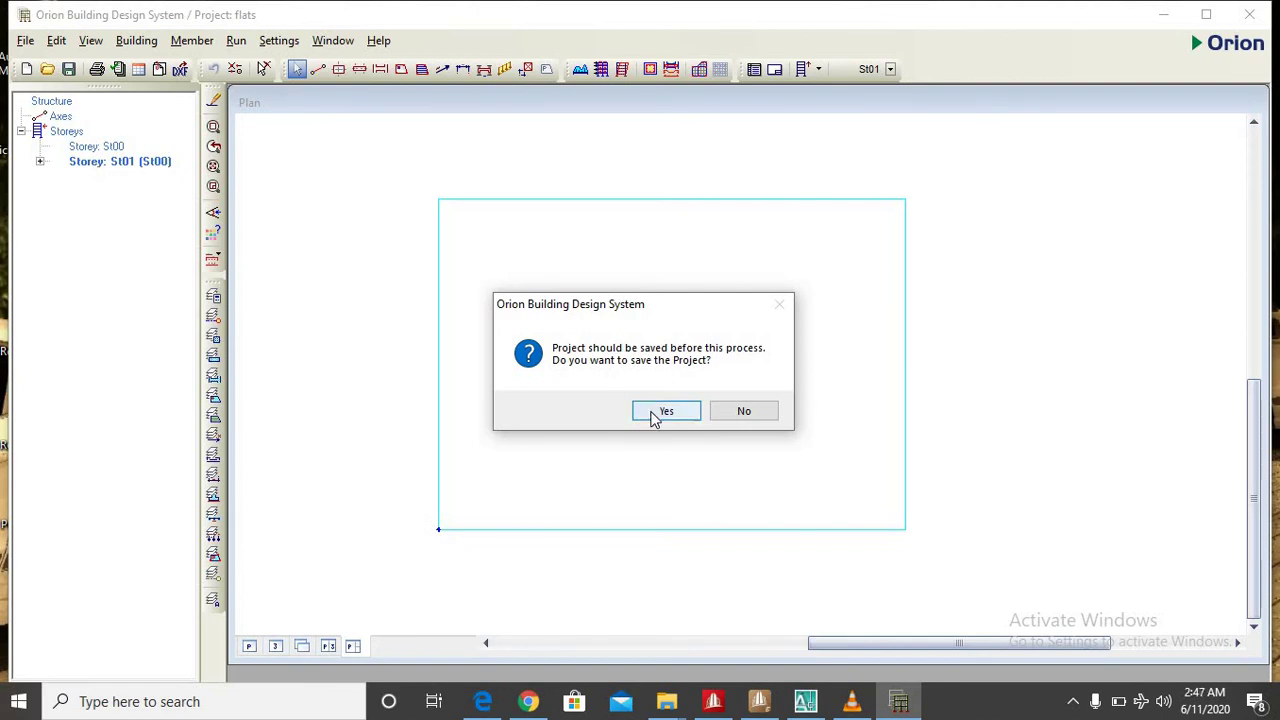
# Save the project and browse the Desktop DXF files down to TRUSS, TUTORIAL 1 and tutorial1
pyautogui.click(664, 412)
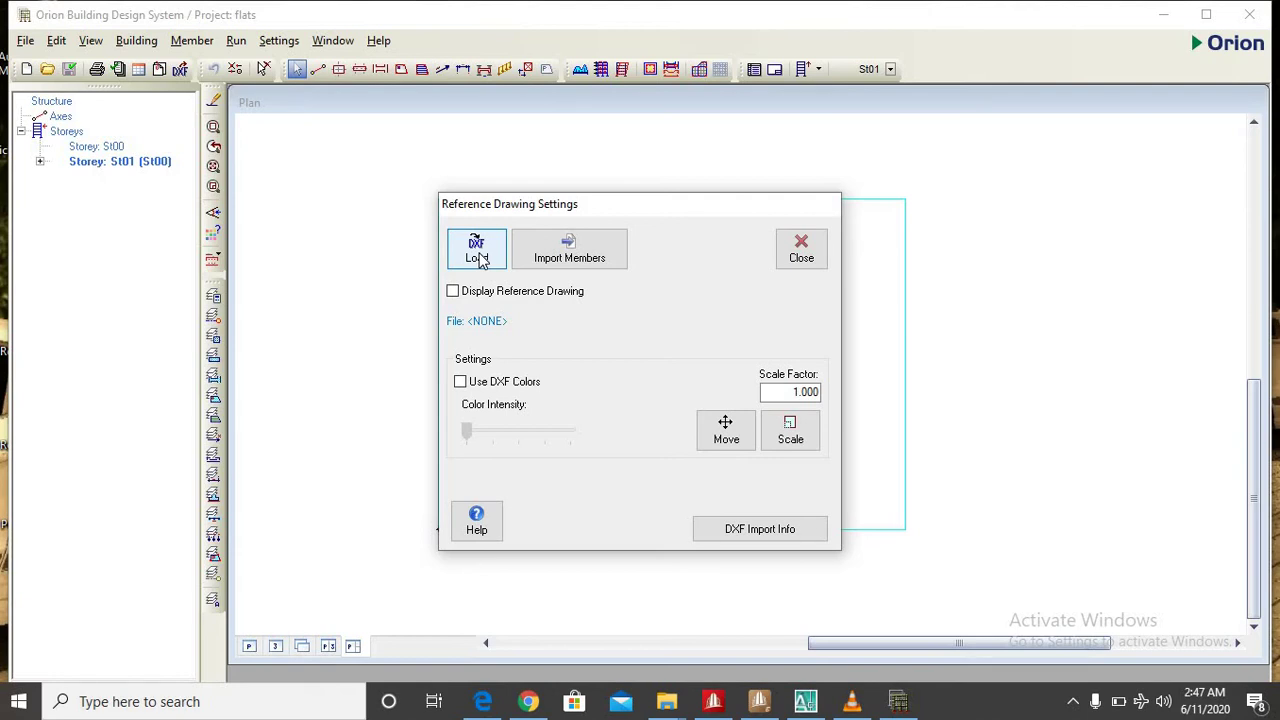
pyautogui.click(478, 256)
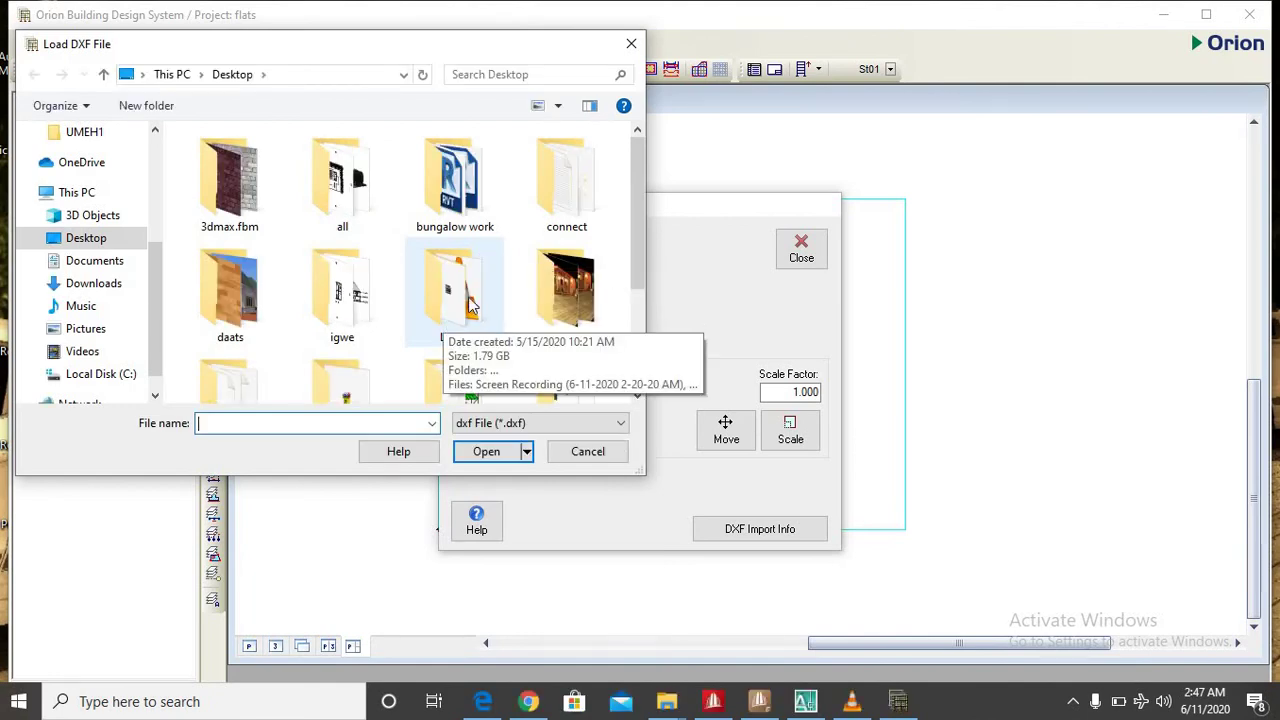
pyautogui.scroll(-2, 455, 300)
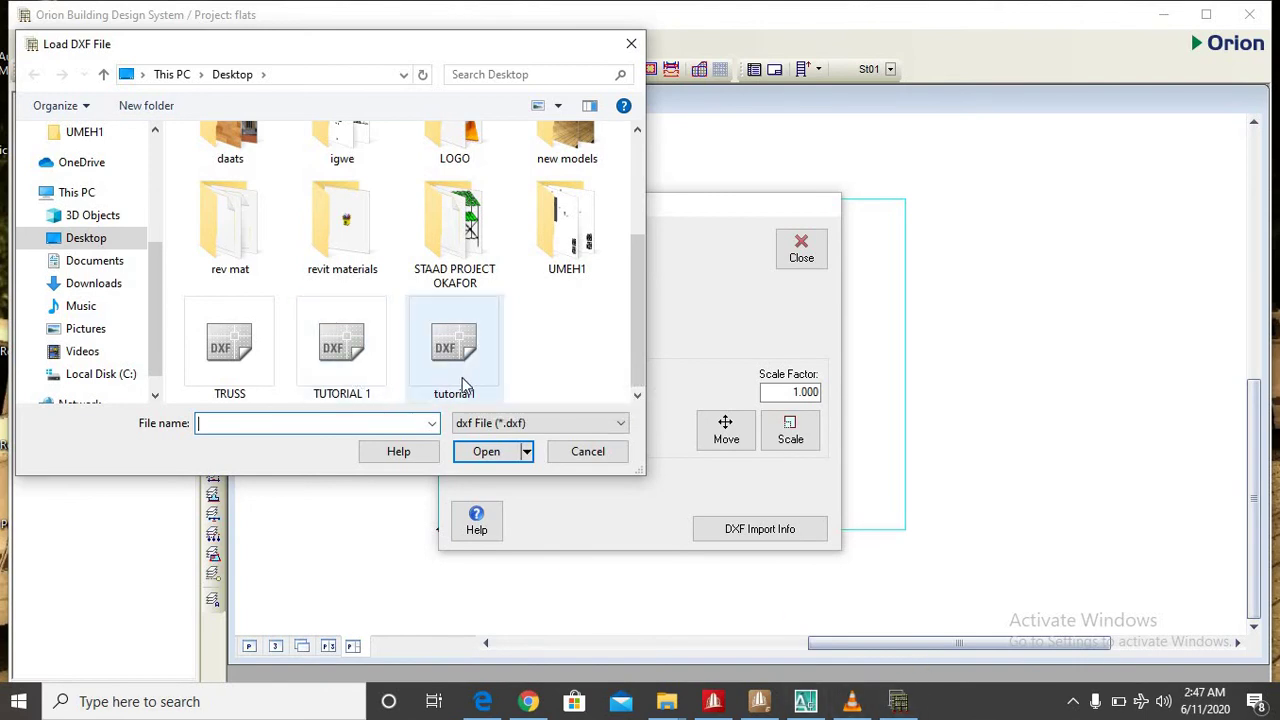
pyautogui.click(805, 701)
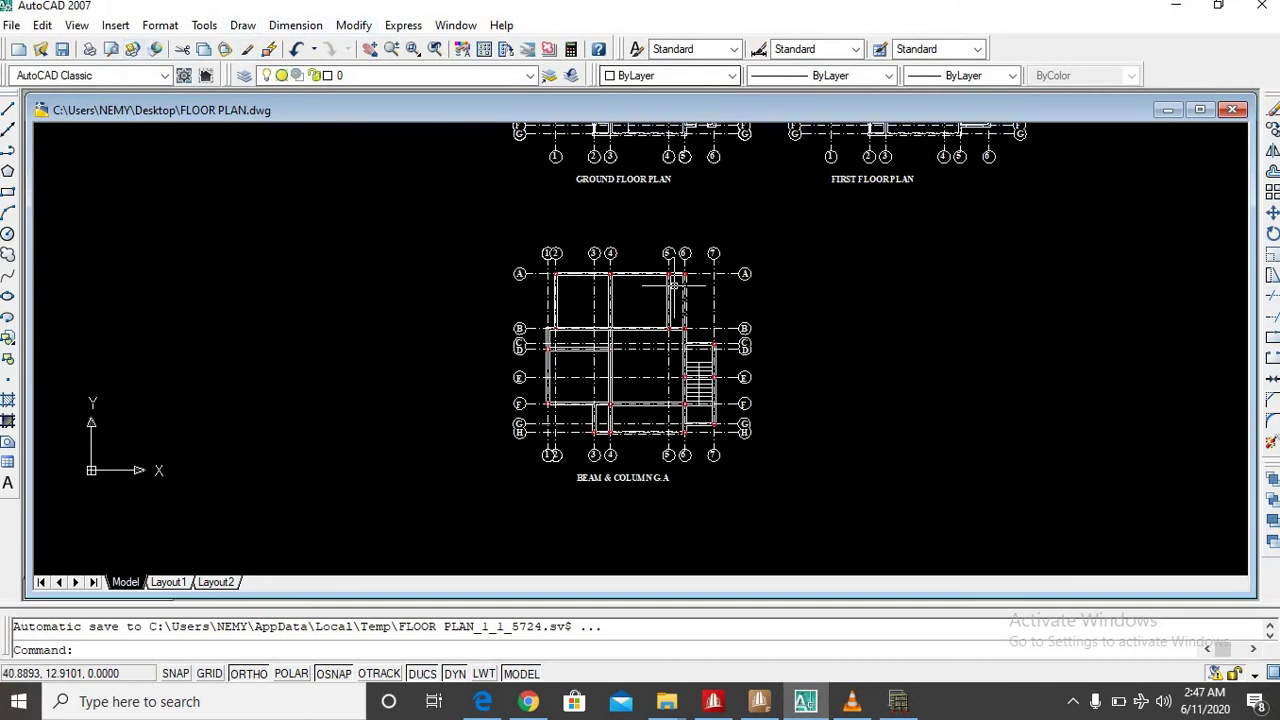
pyautogui.scroll(-3, 575, 305)
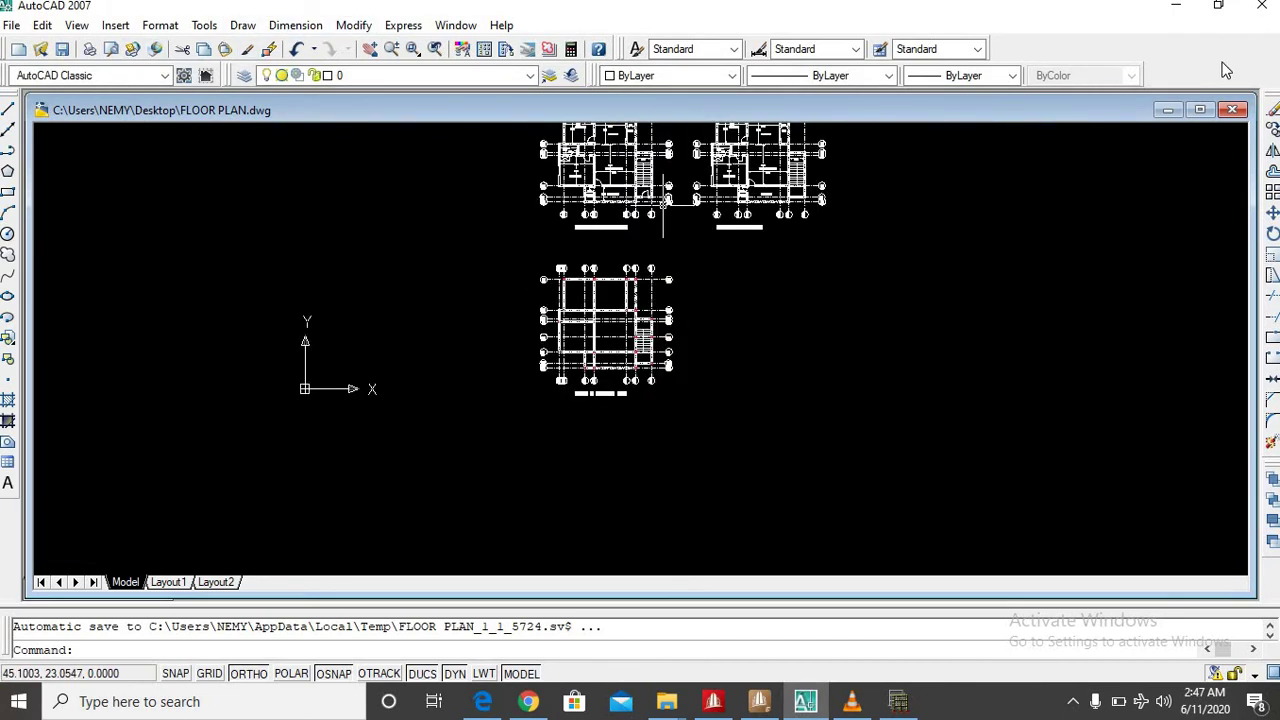
pyautogui.click(1172, 12)
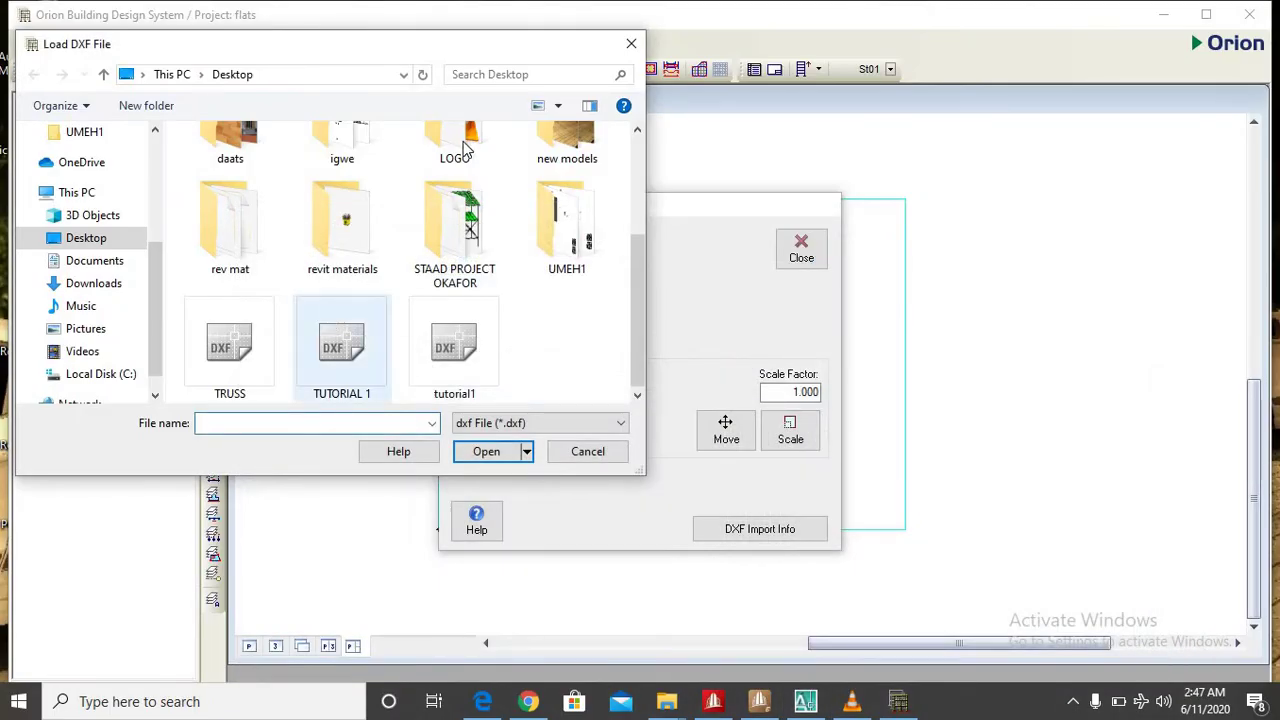
# Restart the DXF file browsing and open the tutorial1 drawing from the Desktop
pyautogui.click(631, 43)
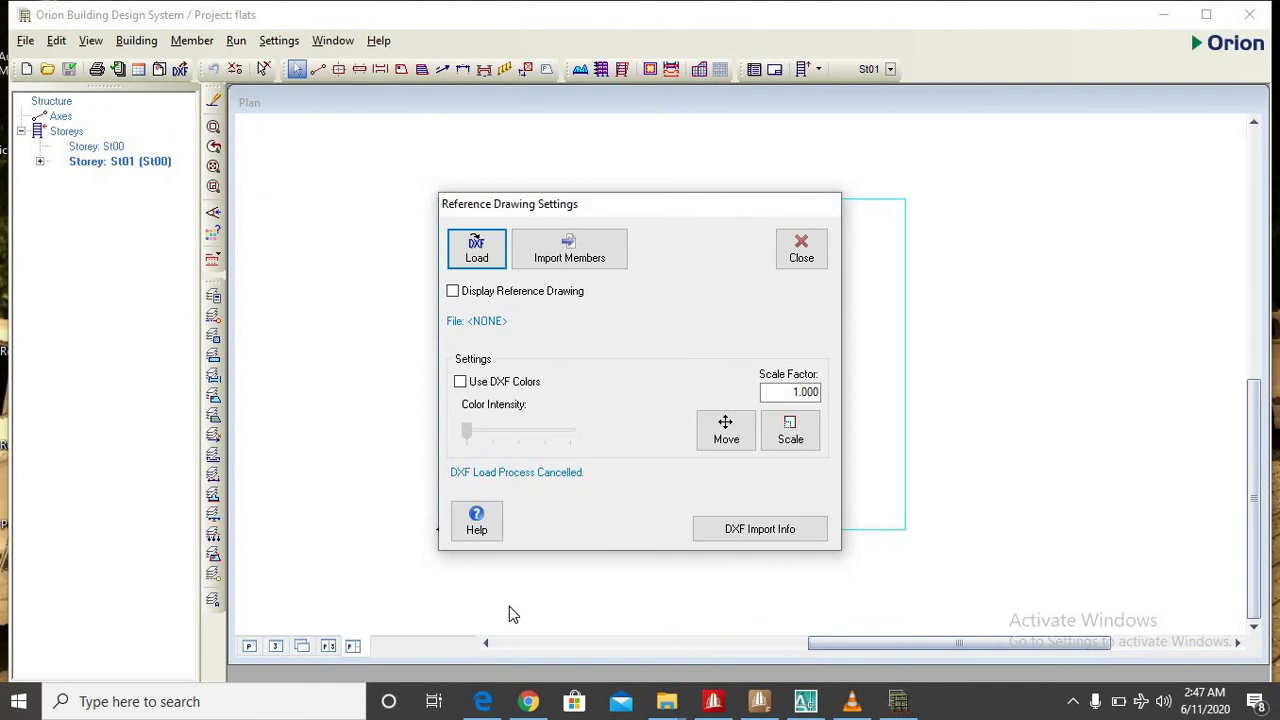
pyautogui.click(476, 250)
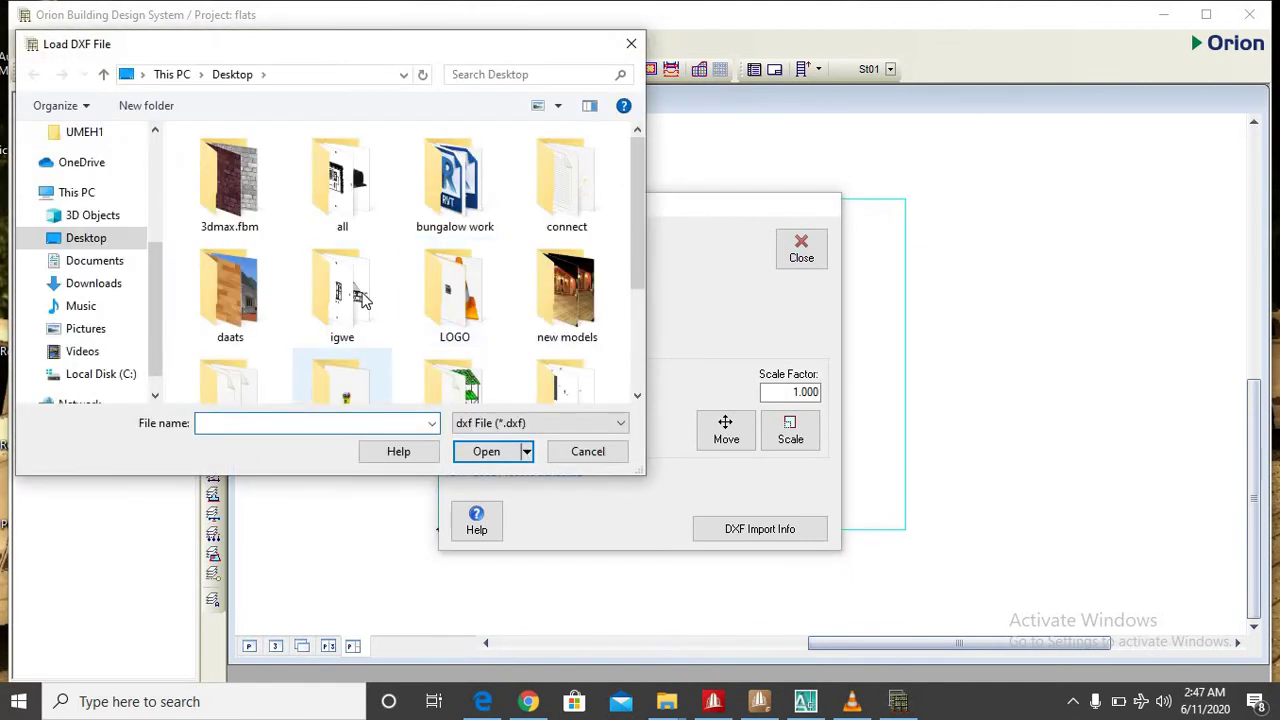
pyautogui.scroll(-3, 400, 350)
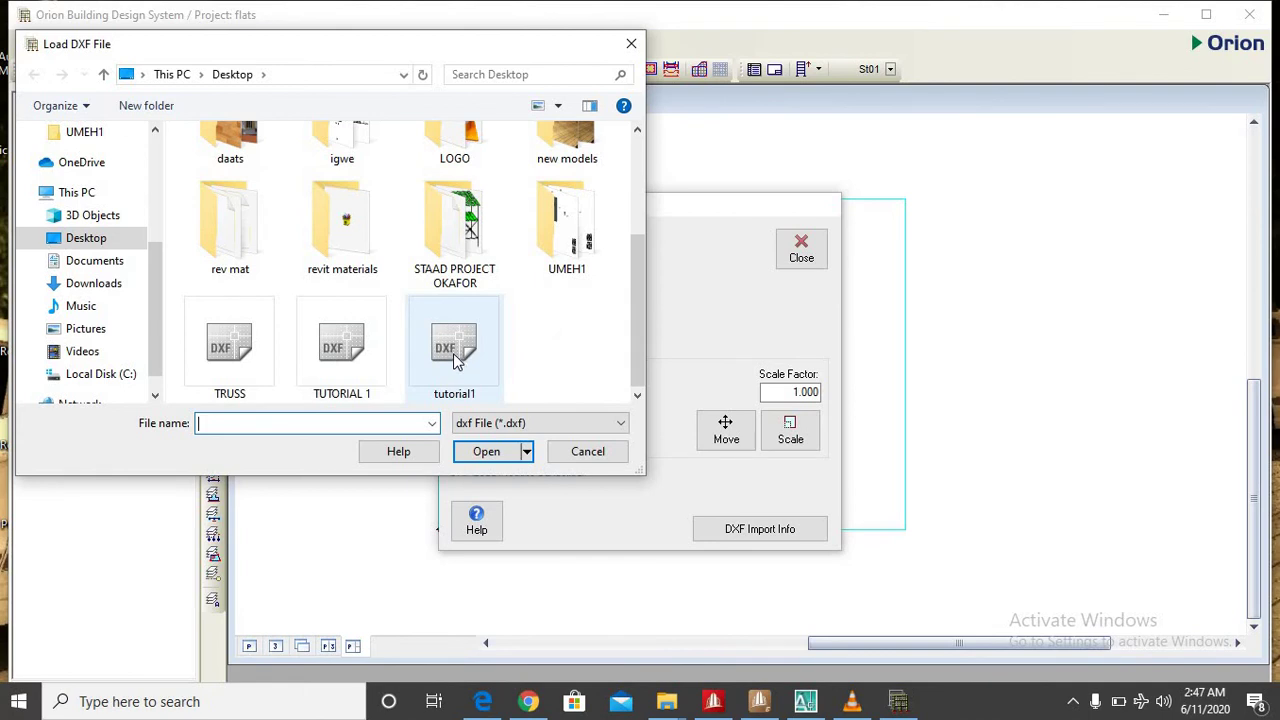
pyautogui.click(455, 360)
pyautogui.click(481, 456)
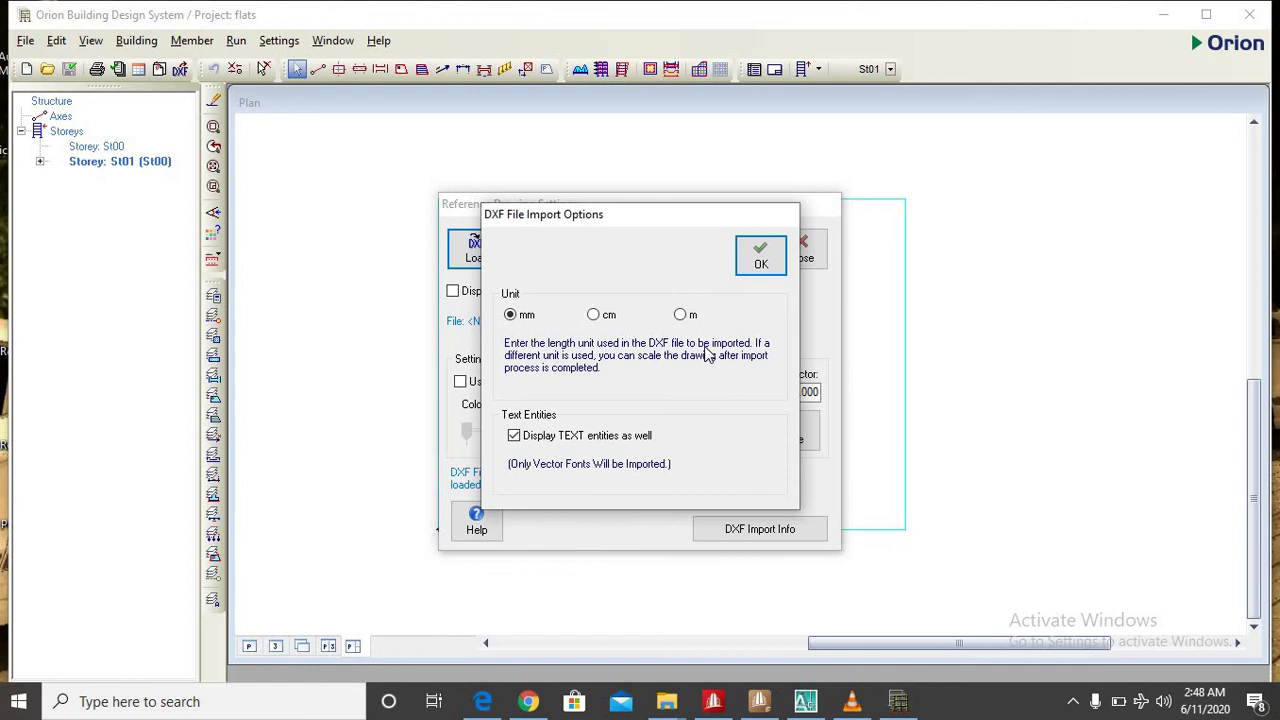
# Import tutorial1.dxf with metre units as the reference drawing
pyautogui.click(681, 315)
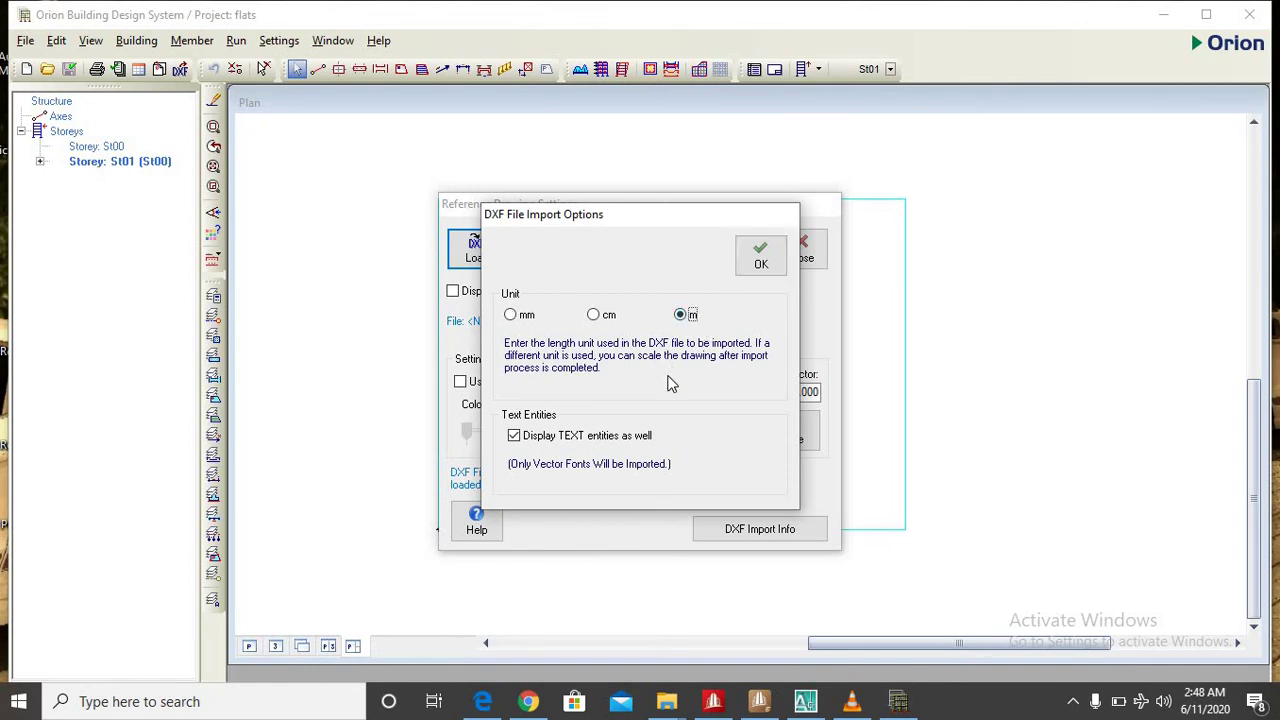
pyautogui.click(760, 262)
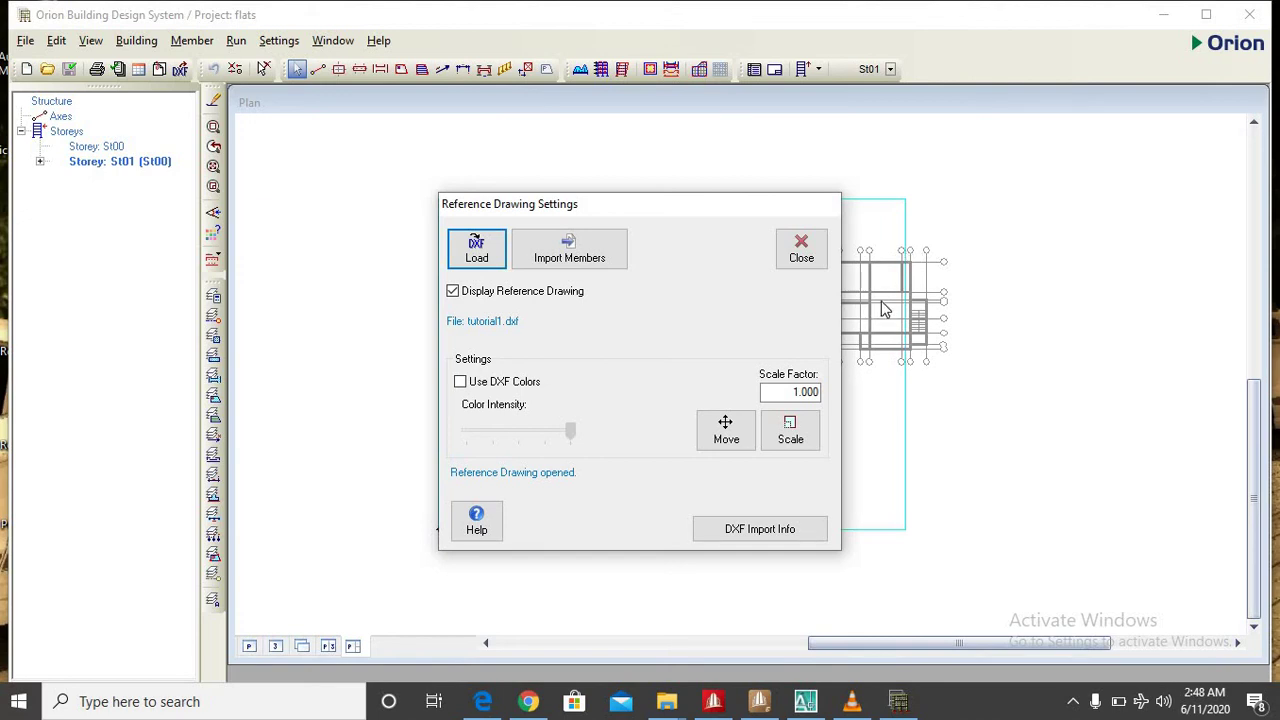
# Turn on Use DXF Colors, close Reference Drawing Settings and frame the imported tutorial1 grid
pyautogui.click(460, 383)
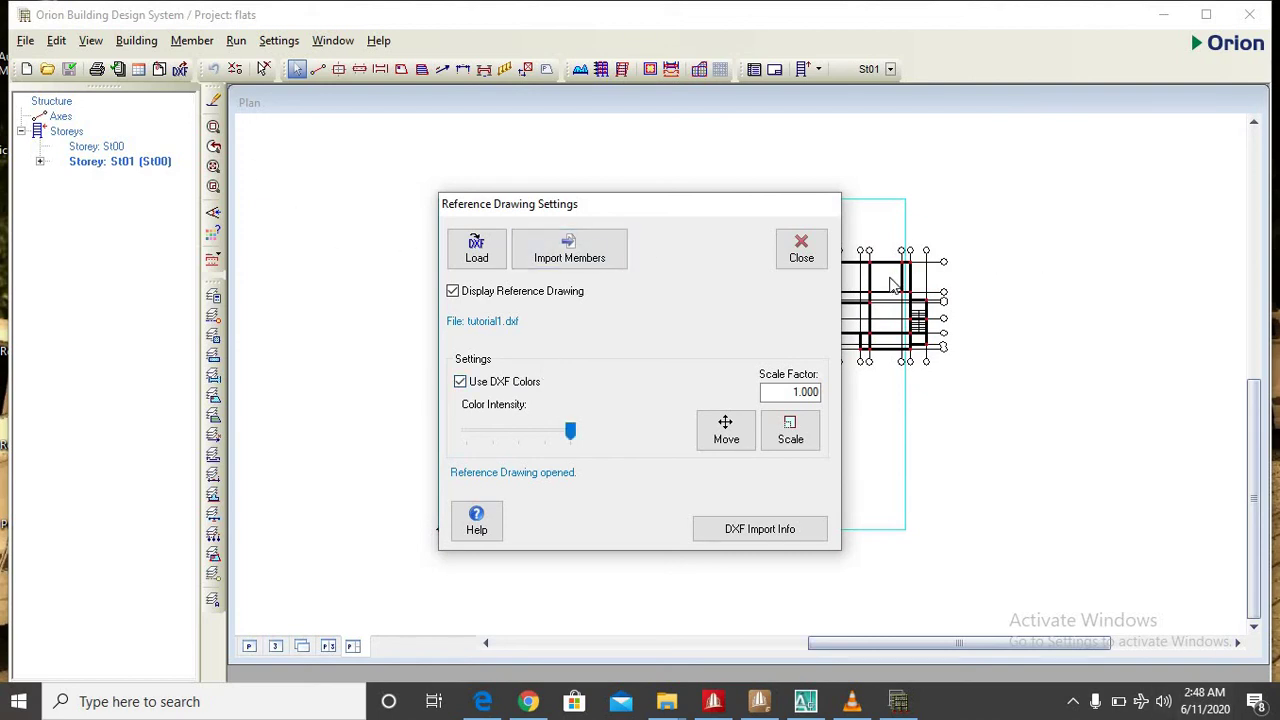
pyautogui.click(804, 260)
pyautogui.moveTo(980, 346); pyautogui.dragTo(810, 427, button='middle')
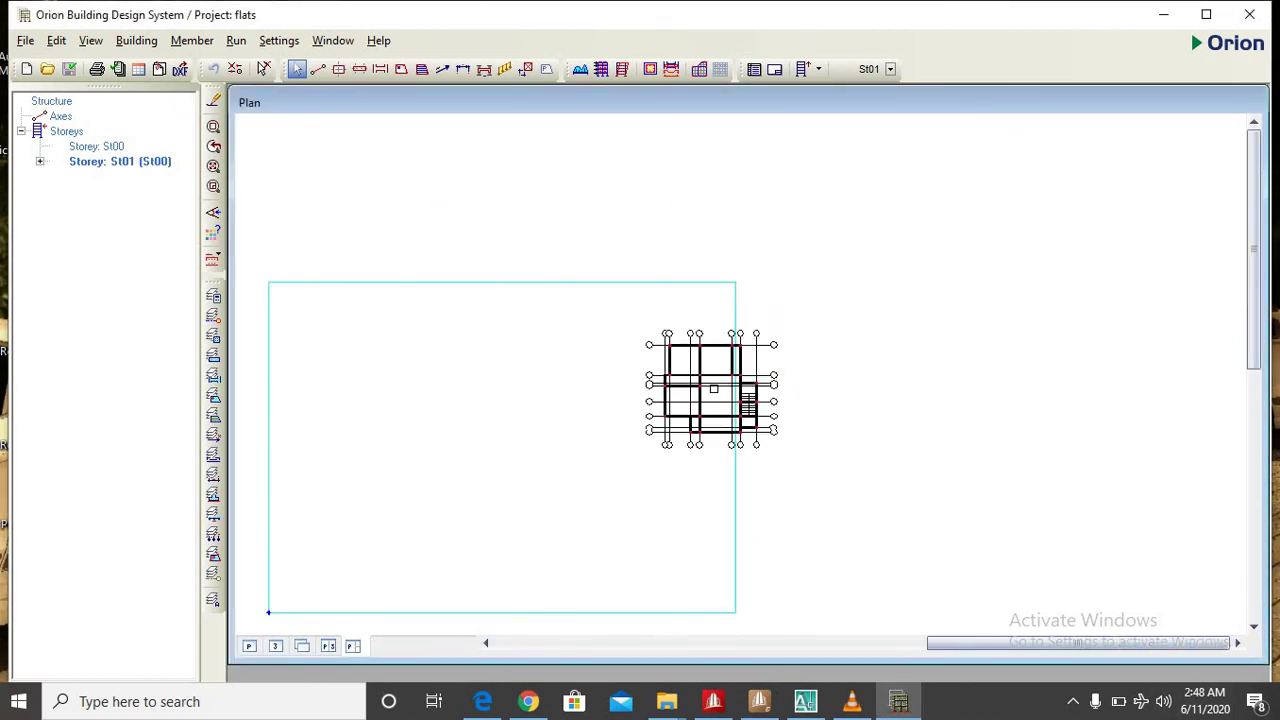
pyautogui.scroll(5, 737, 529)
pyautogui.scroll(2, 600, 287)
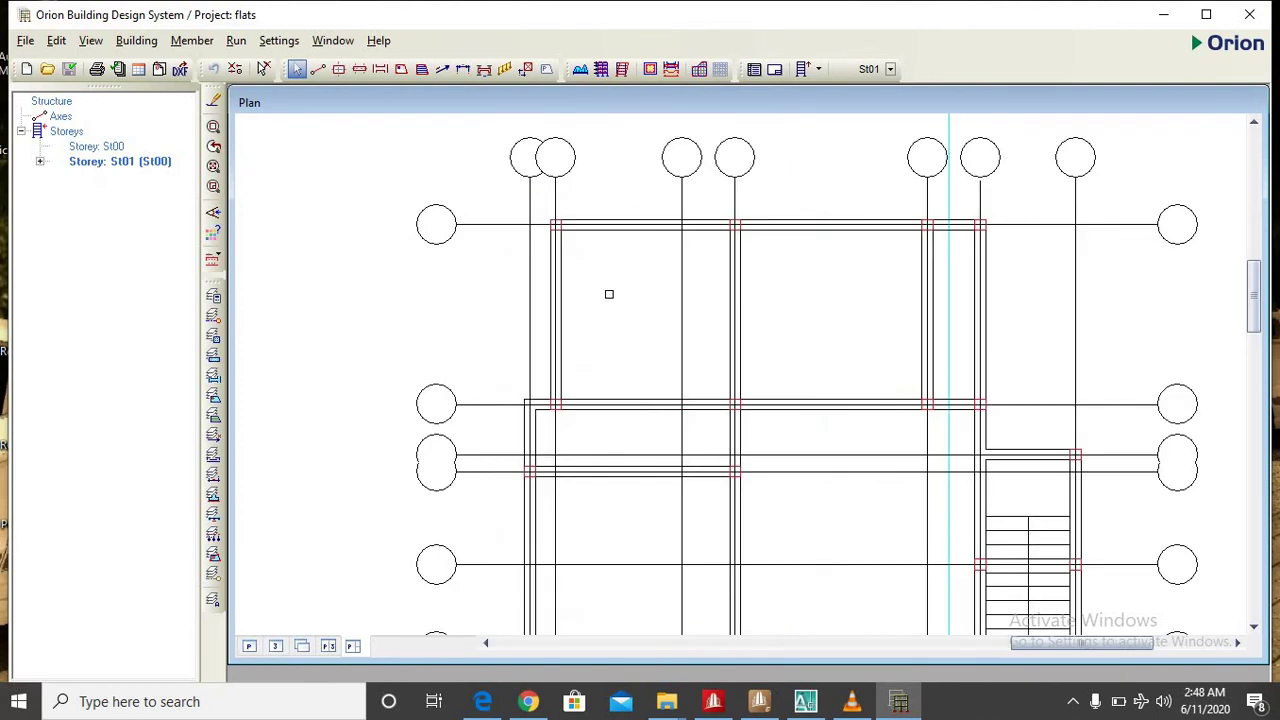
pyautogui.scroll(-3, 651, 403)
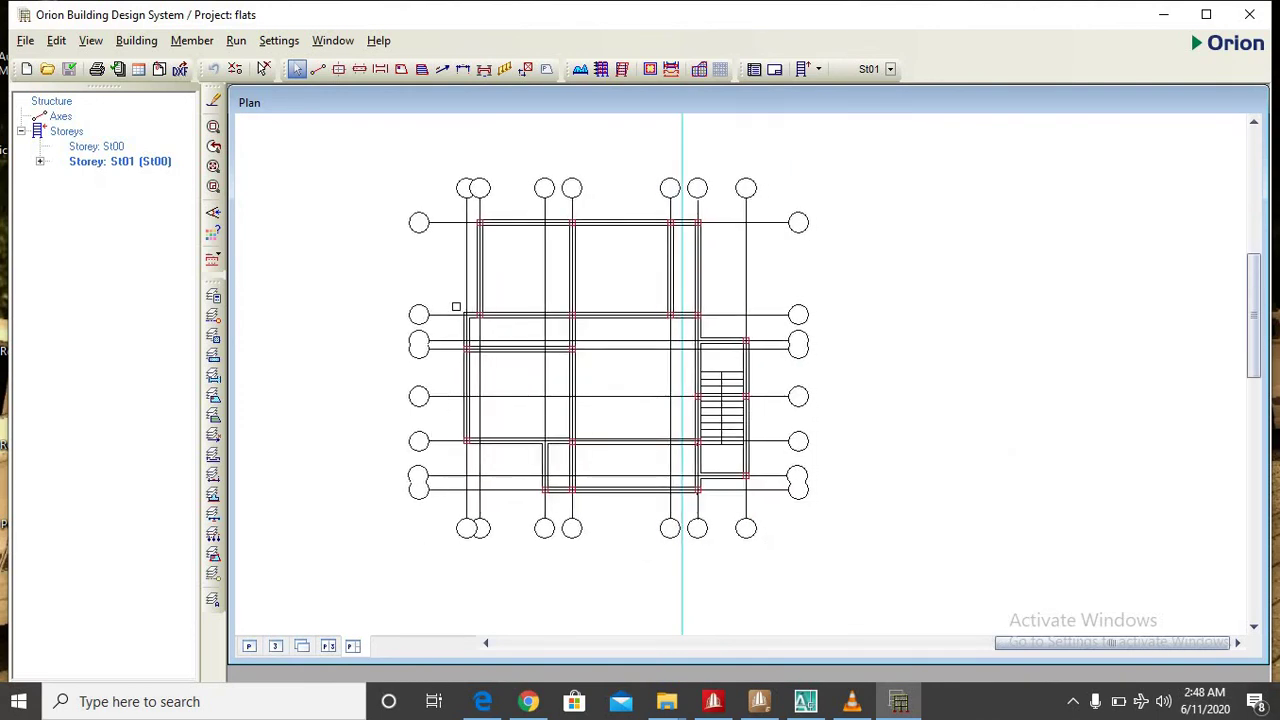
pyautogui.scroll(-1, 456, 307)
pyautogui.scroll(3, 671, 457)
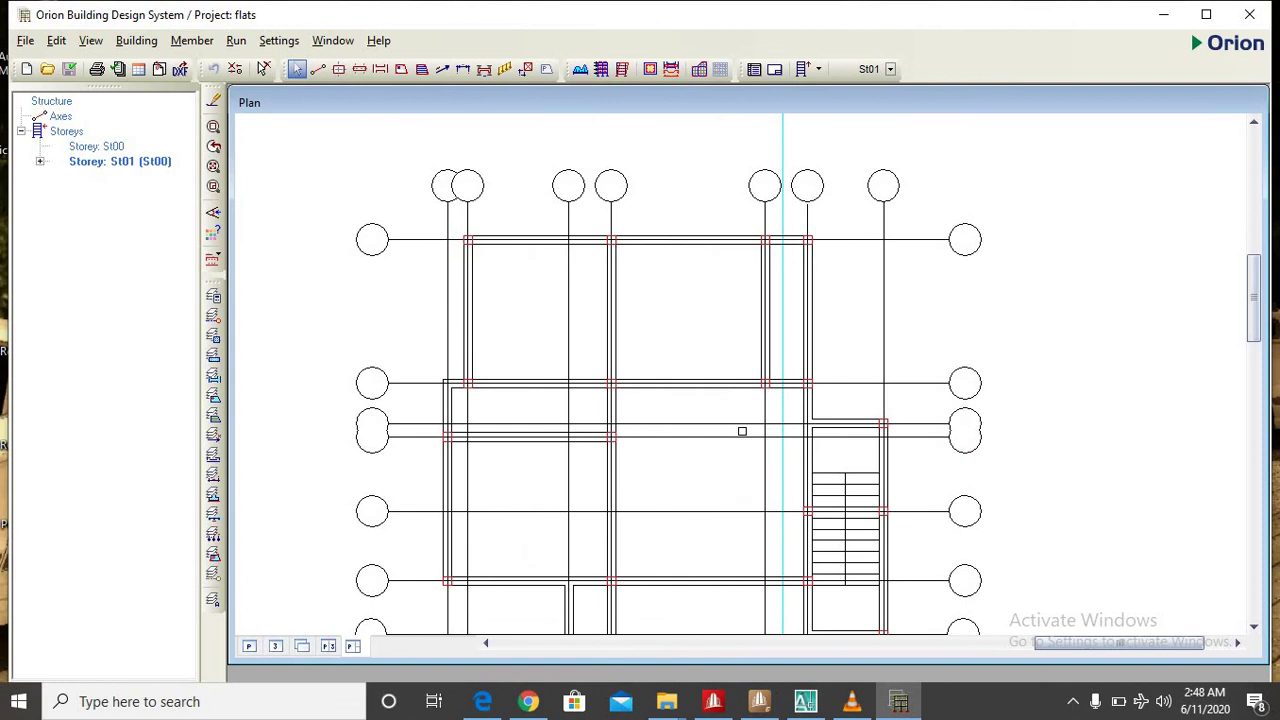
pyautogui.scroll(-1, 742, 431)
pyautogui.scroll(-3, 636, 435)
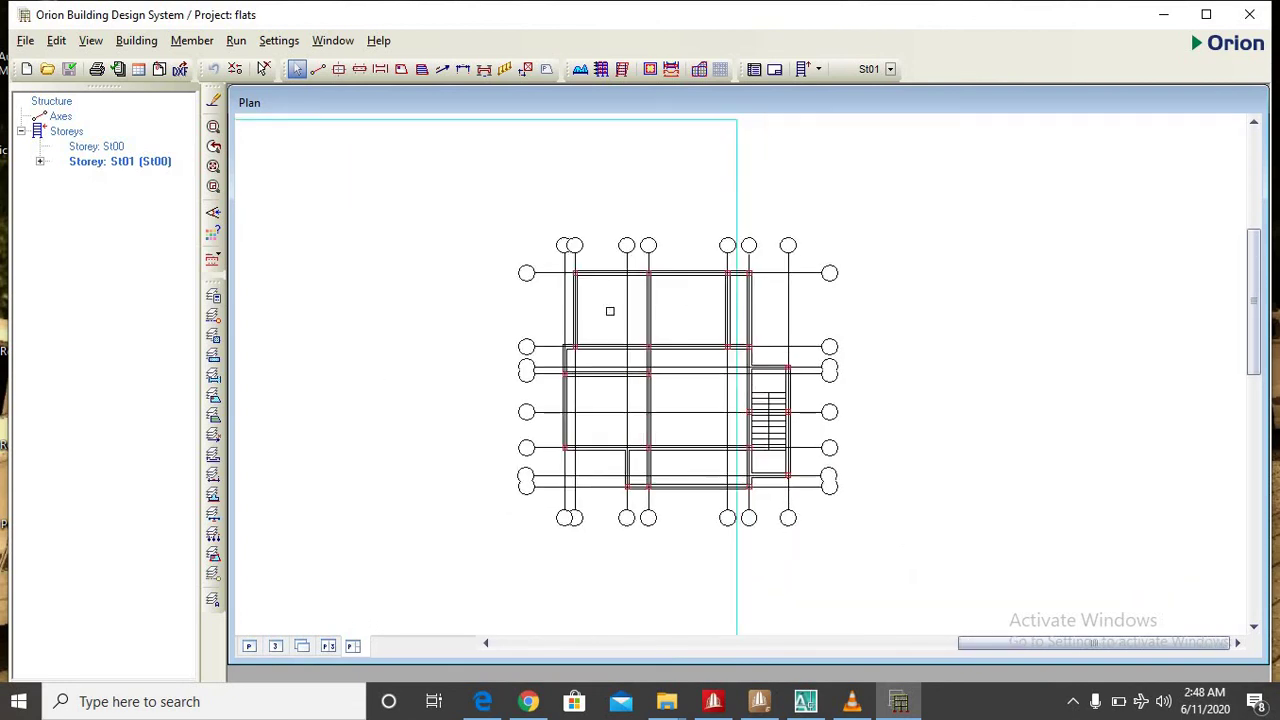
pyautogui.scroll(-1, 657, 494)
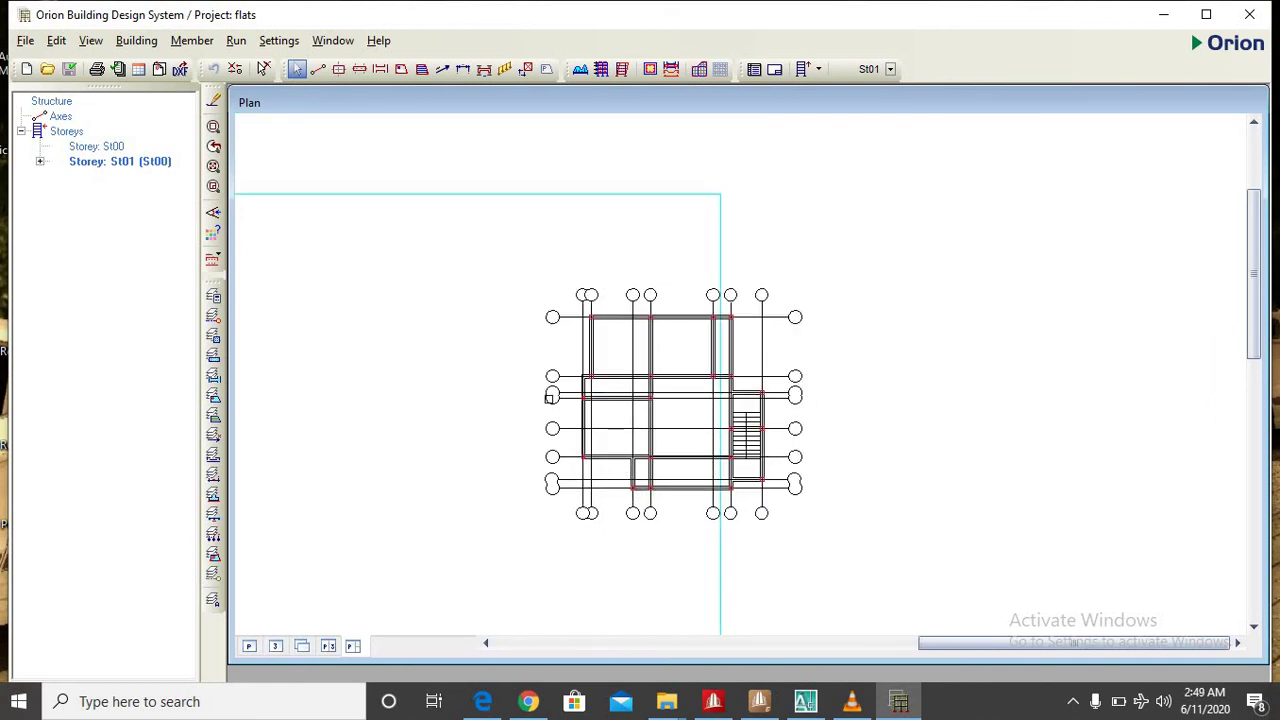
pyautogui.scroll(-1, 683, 425)
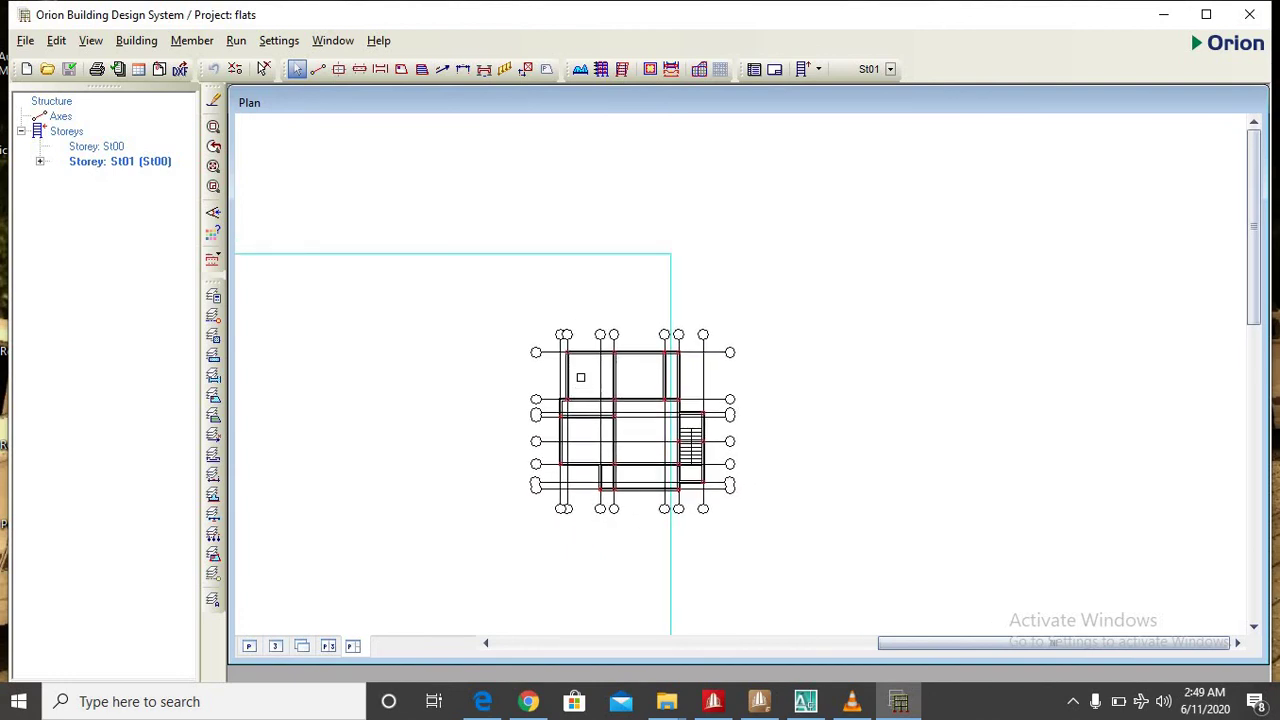
pyautogui.moveTo(761, 381)
pyautogui.mouseDown(button='middle')
pyautogui.moveTo(684, 237)
pyautogui.moveTo(603, 346)
pyautogui.moveTo(625, 371)
pyautogui.mouseUp(button='middle')
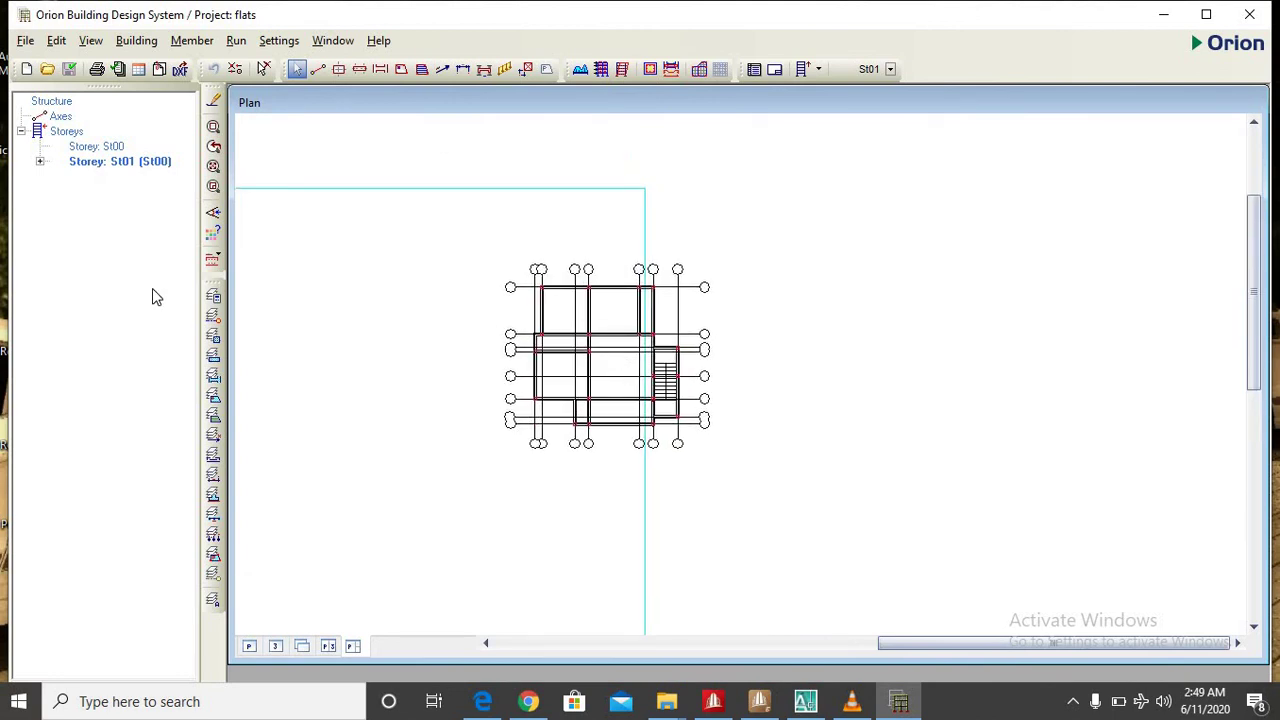